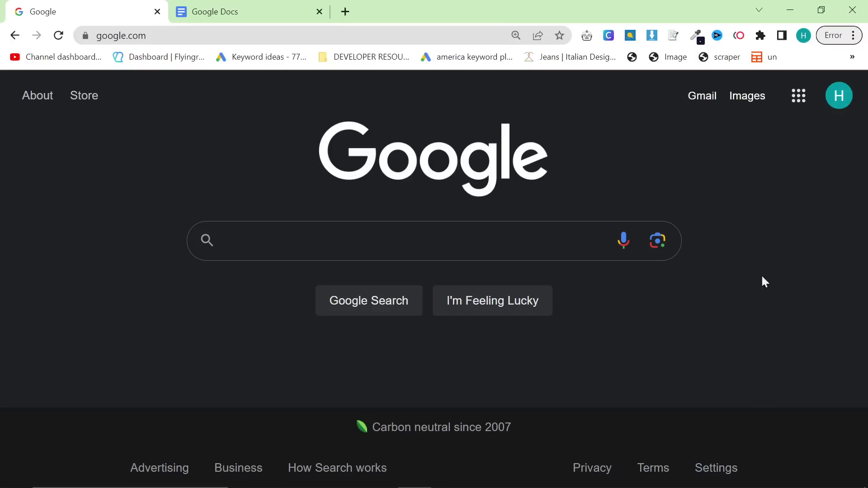
Step: Switch to the Chrome window showing the isuit.it Search Console Performance report
key("alt+Tab")
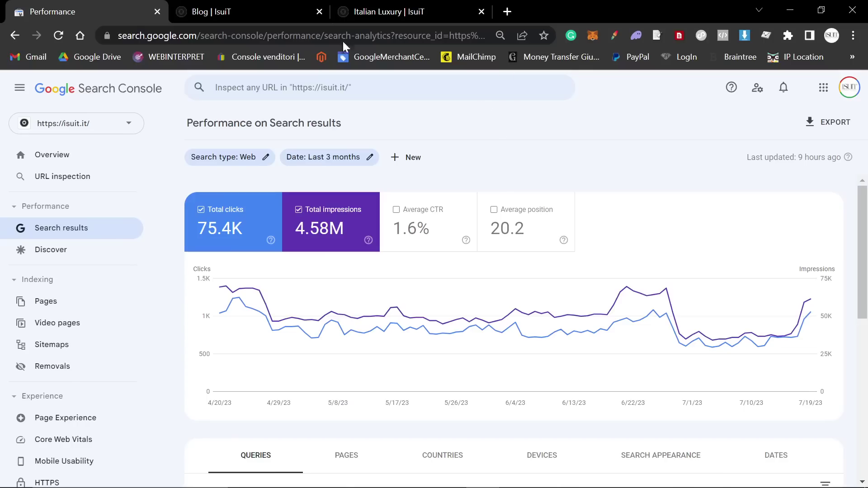
Step: Copy the Semi-Formal Wedding Attire for Men post's link from the iSuit blog, then return to Search Console
key("ctrl+Tab")
scroll(241, 249, "up", 1)
scroll(266, 323, "down", 3)
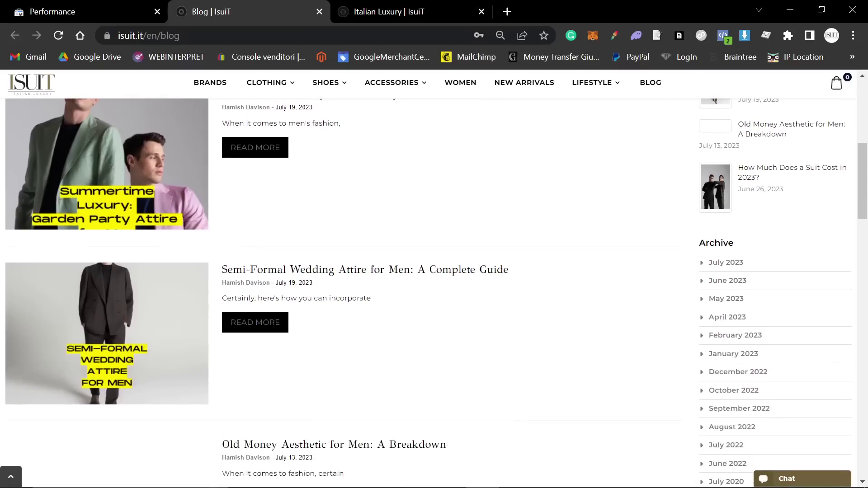
right_click(171, 286)
left_click(230, 383)
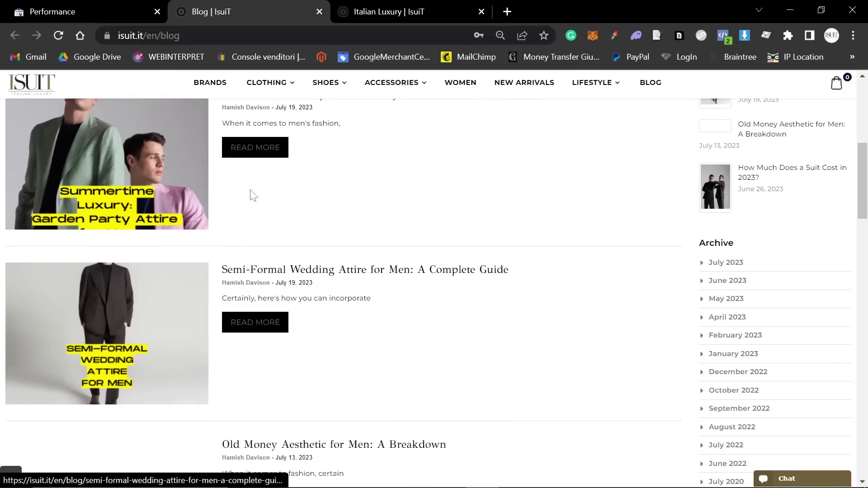
mouse_move(796, 484)
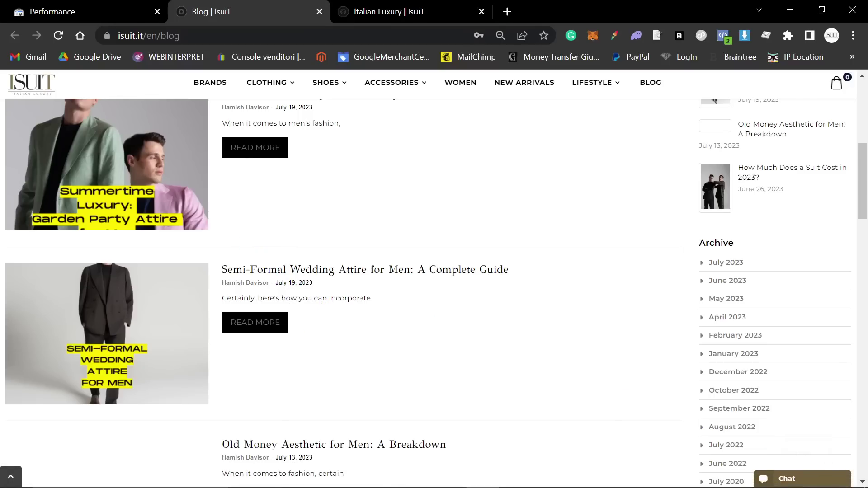
left_click(67, 10)
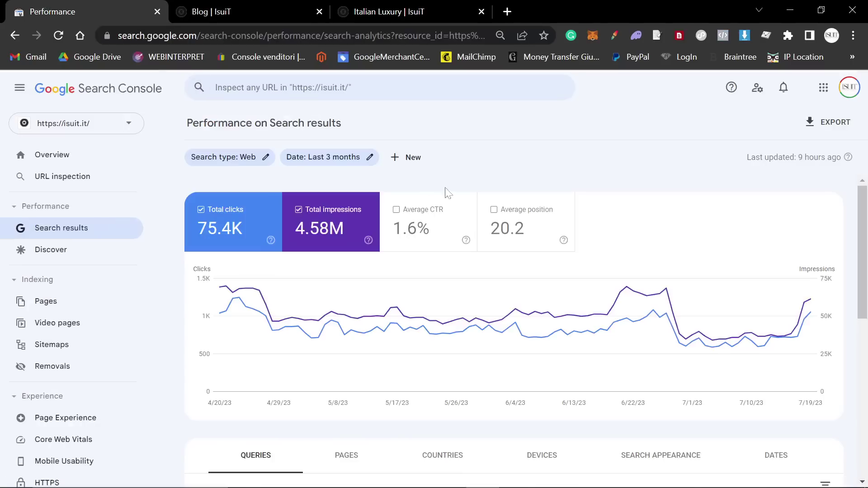
Step: Add a Page filter using the pasted Semi-Formal wedding post URL
left_click(409, 159)
left_click(446, 199)
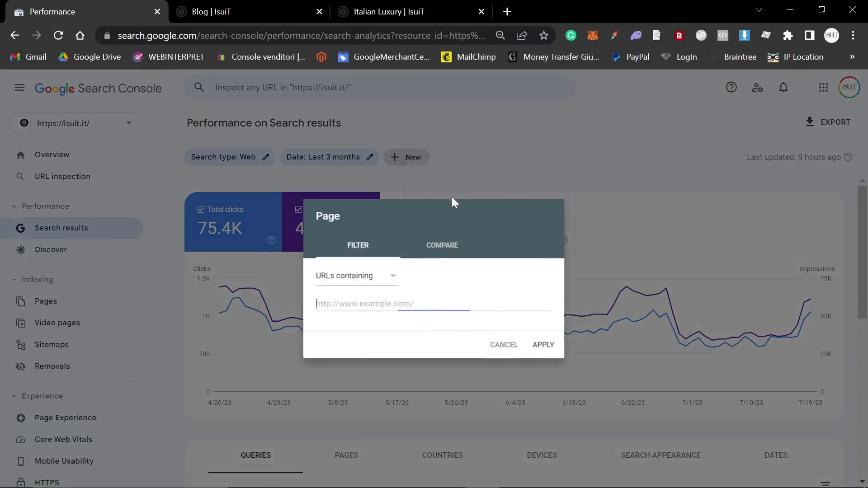
key("ctrl+v")
key("Return")
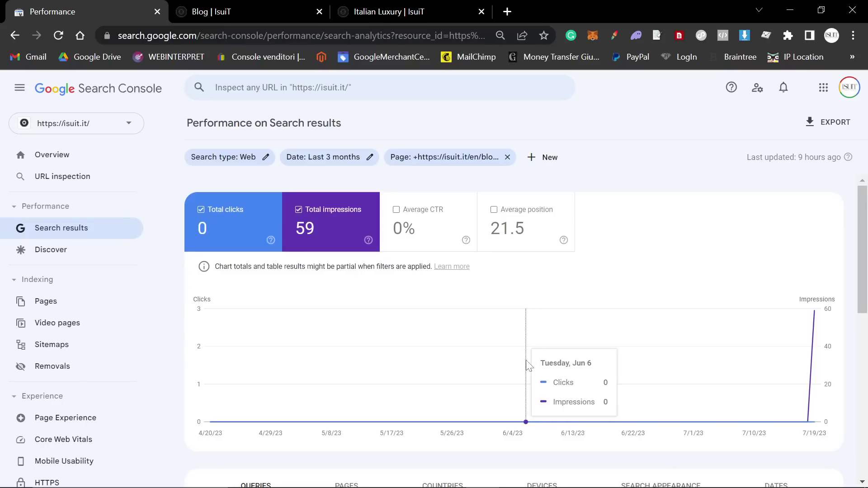
Step: Show Average position and sort the queries by position, best first
scroll(526, 367, "down", 5)
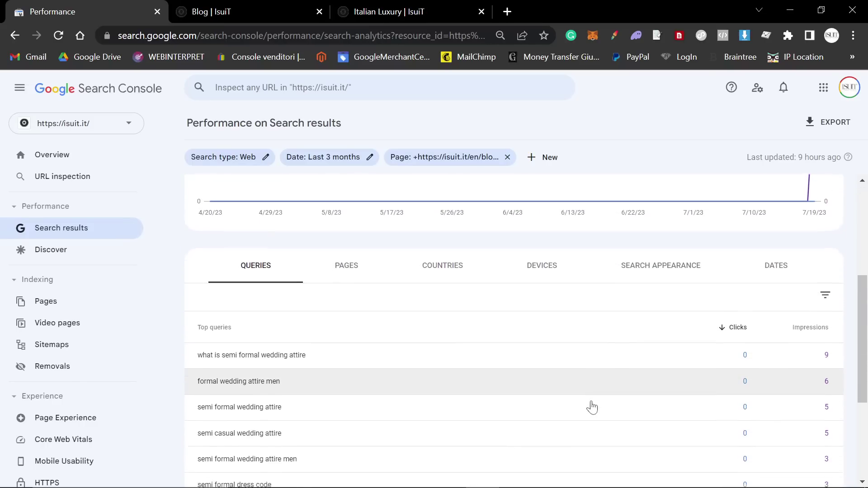
scroll(584, 398, "up", 5)
scroll(566, 395, "down", 3)
scroll(567, 396, "down", 2)
scroll(562, 398, "up", 5)
scroll(562, 397, "down", 8)
scroll(764, 452, "up", 6)
scroll(768, 449, "up", 2)
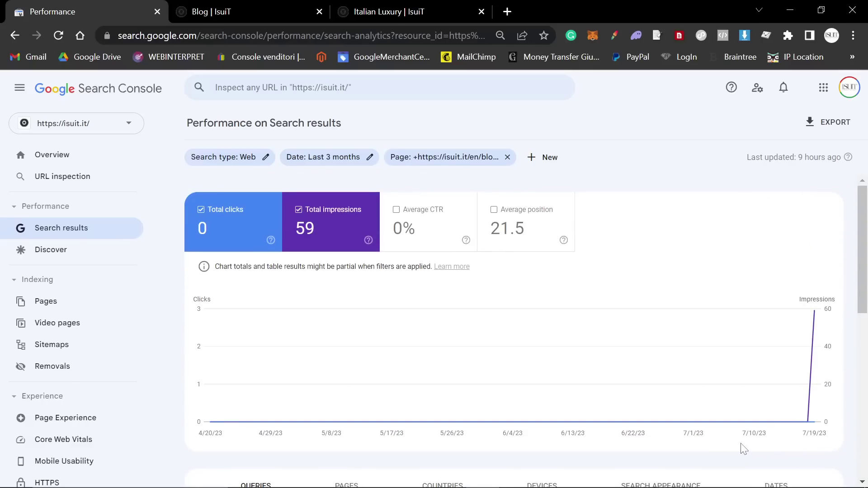
mouse_move(814, 315)
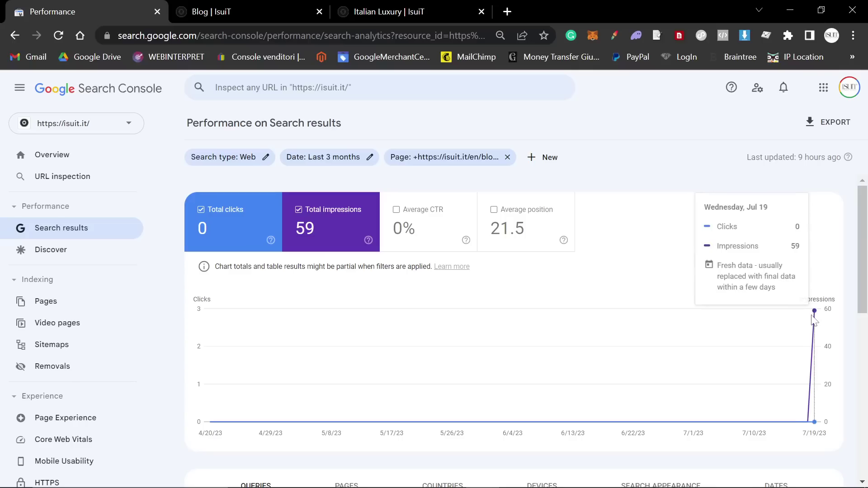
left_click(511, 227)
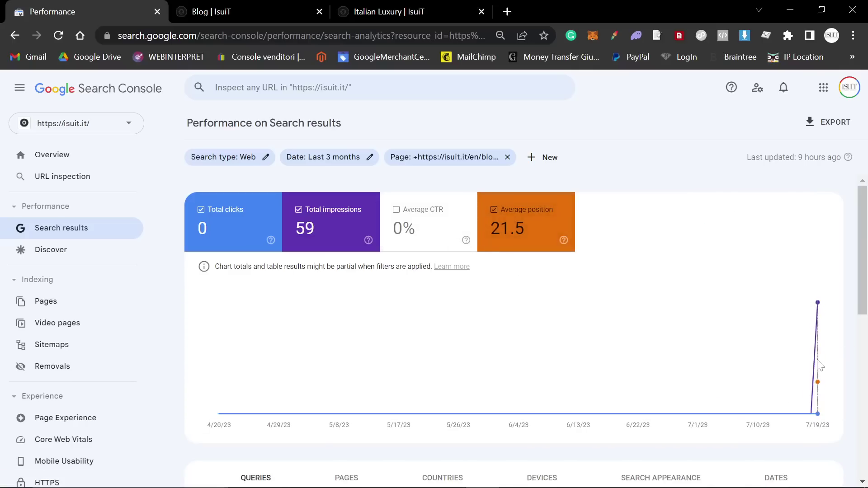
scroll(724, 350, "down", 7)
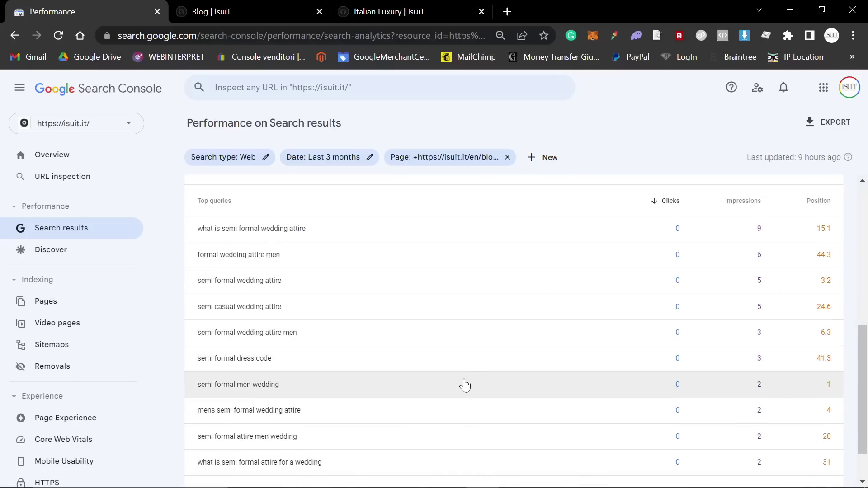
scroll(620, 363, "up", 3)
left_click(814, 336)
scroll(629, 362, "down", 3)
scroll(785, 291, "up", 3)
left_click(810, 355)
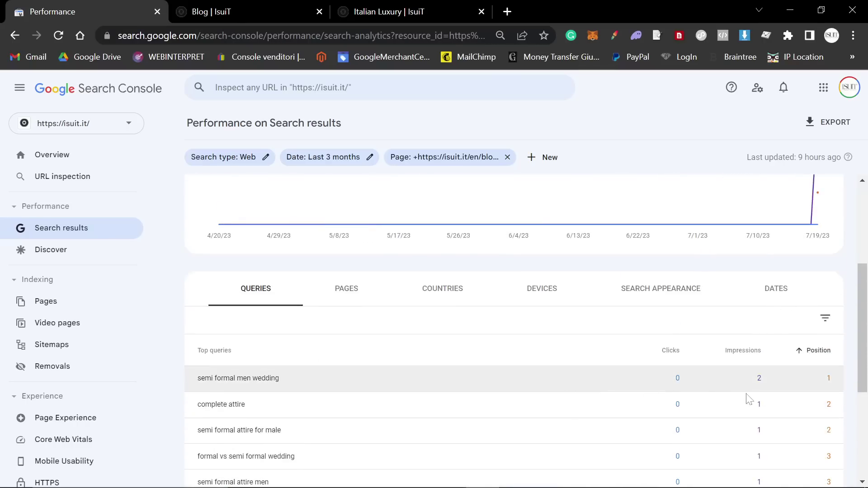
Step: Select the query 'semi formal wedding attire' in the table
scroll(784, 371, "down", 4)
scroll(773, 380, "up", 1)
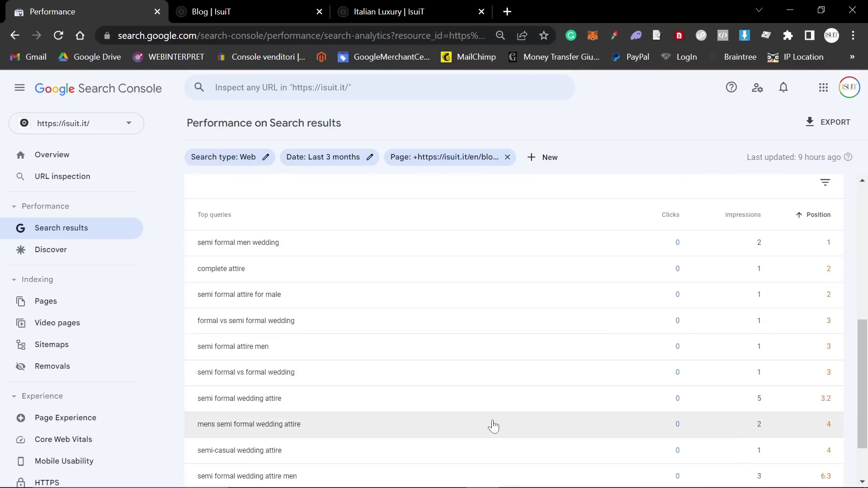
left_click_drag(489, 407, 190, 400)
Step: Google 'semi formal wedding attire' in a new tab, open Find, and return to Search Console
left_click(507, 11)
key("ctrl+v")
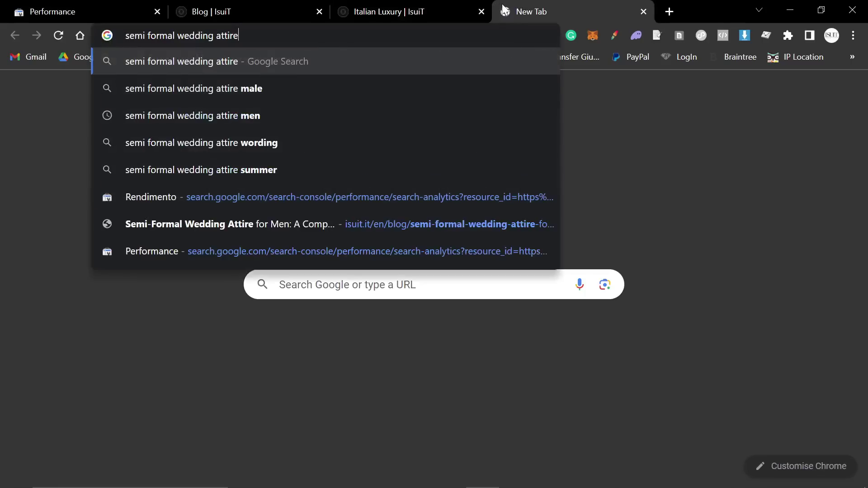
key("Return")
key("ctrl+f")
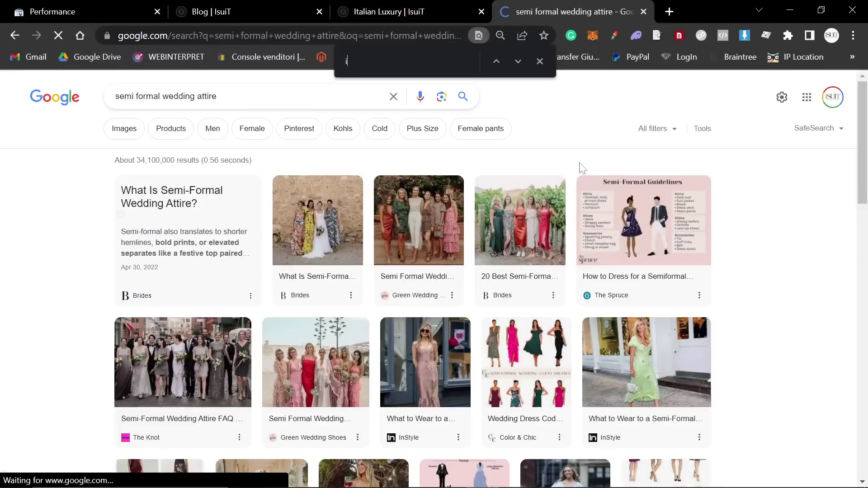
left_click(132, 7)
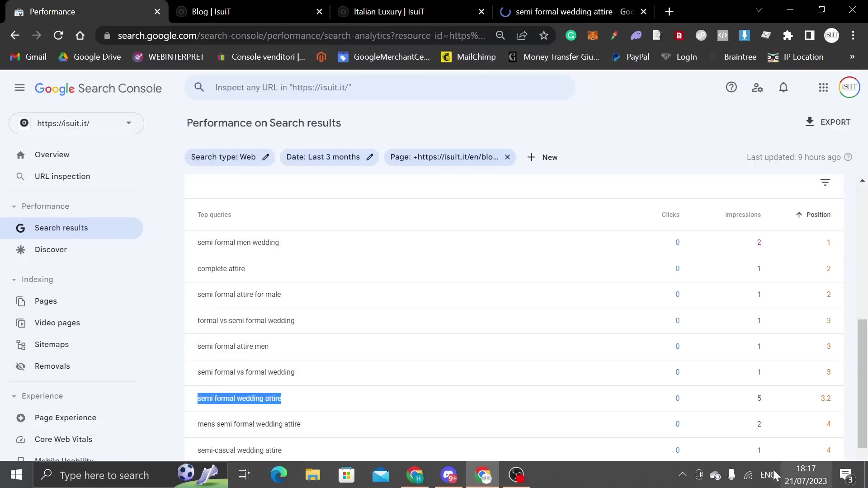
Step: Copy the garden party post's link and replace the Page filter with it
left_click(203, 11)
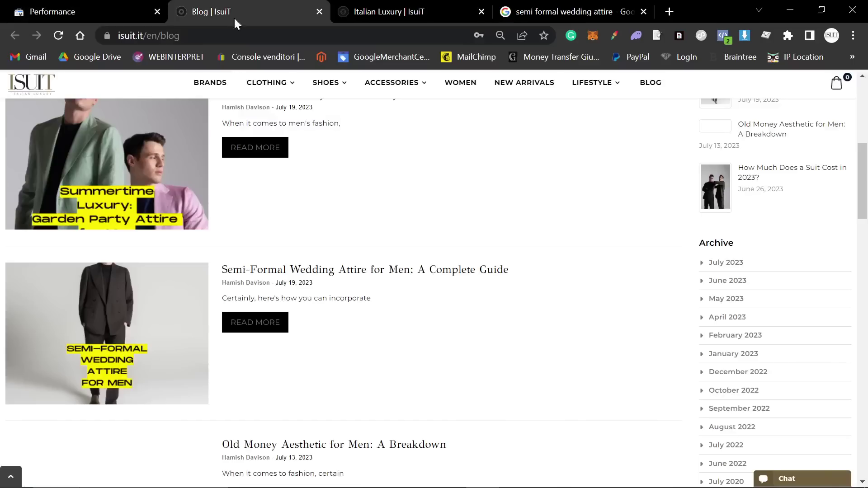
scroll(176, 234, "up", 2)
right_click(177, 234)
left_click(248, 332)
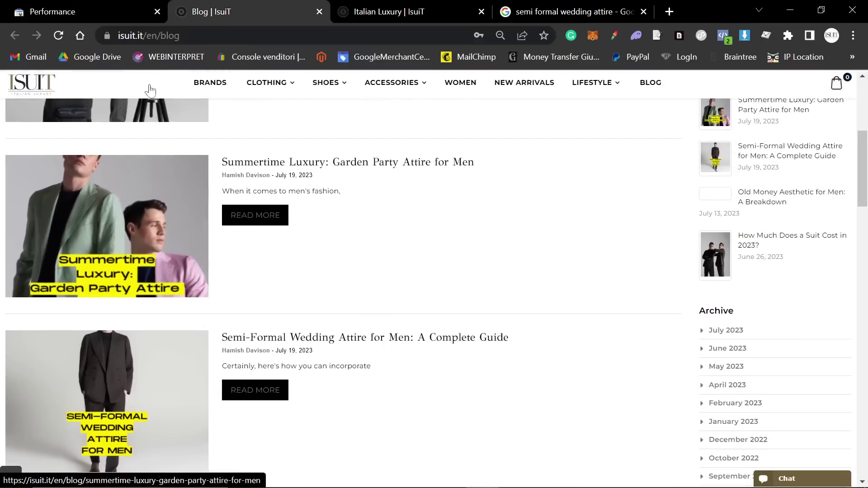
left_click(132, 10)
left_click(431, 157)
key("ctrl+v")
key("Return")
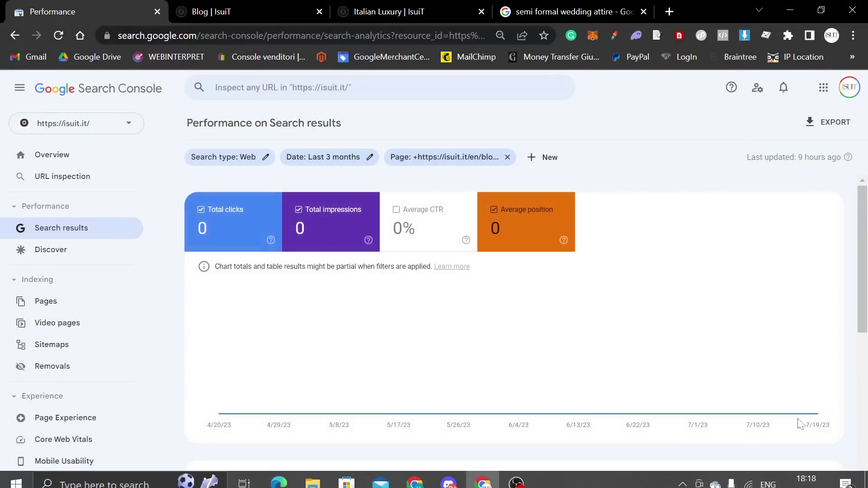
Step: Set the date range to Most recent date and select the query 'italian garden party attire'
left_click(334, 157)
left_click(386, 181)
left_click(546, 438)
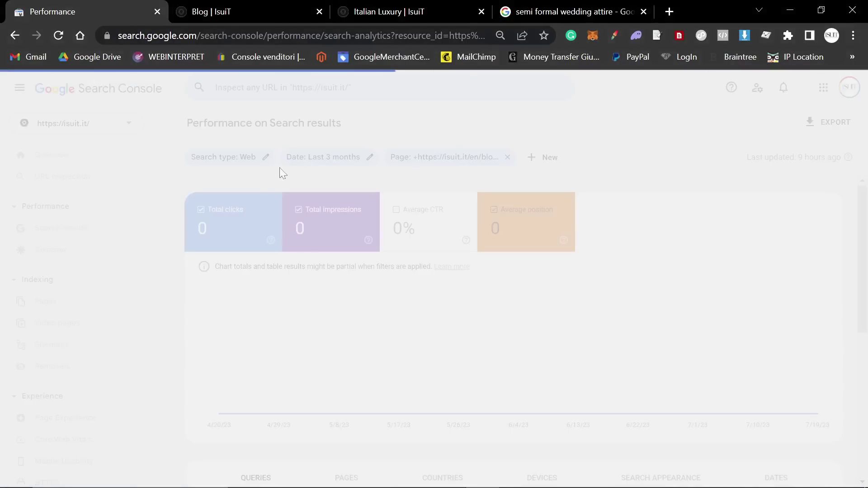
scroll(450, 349, "down", 4)
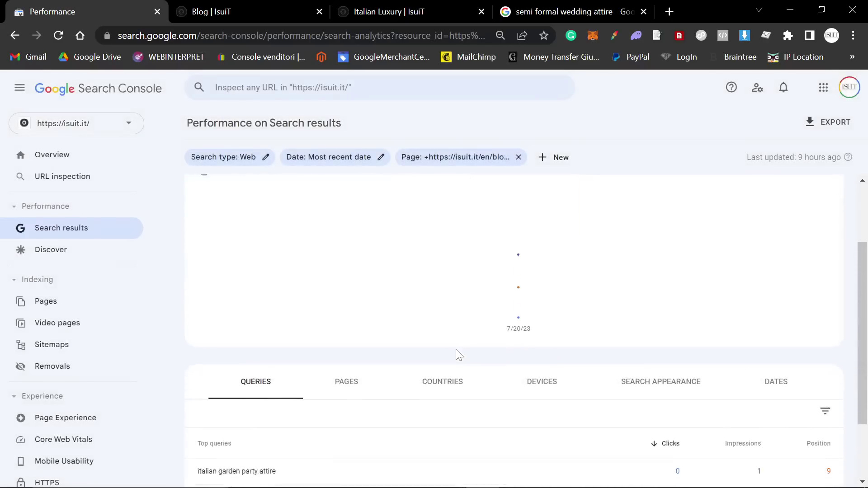
scroll(532, 387, "up", 4)
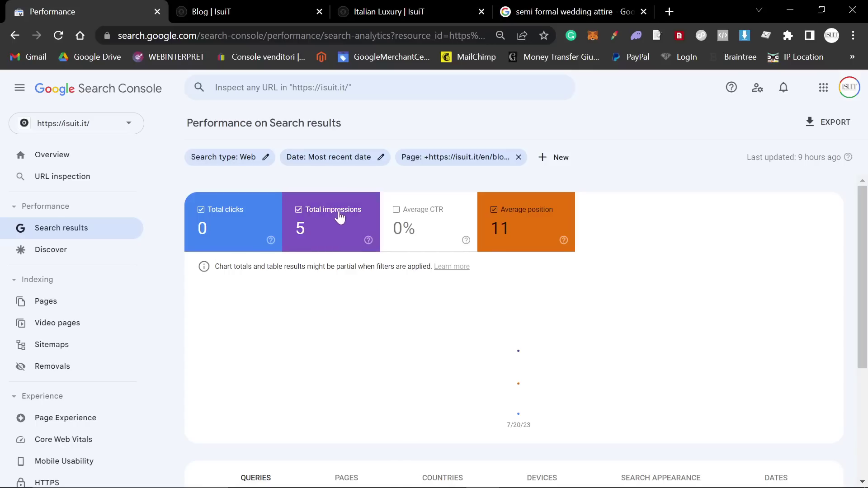
scroll(454, 266, "down", 4)
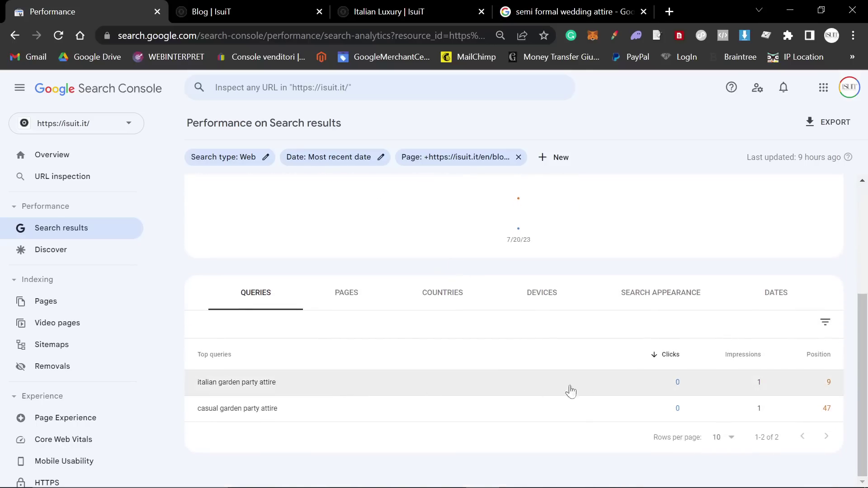
left_click_drag(352, 384, 194, 398)
Step: Google 'italian garden party attire', find 'isu' on the results, then switch windows
left_click(618, 13)
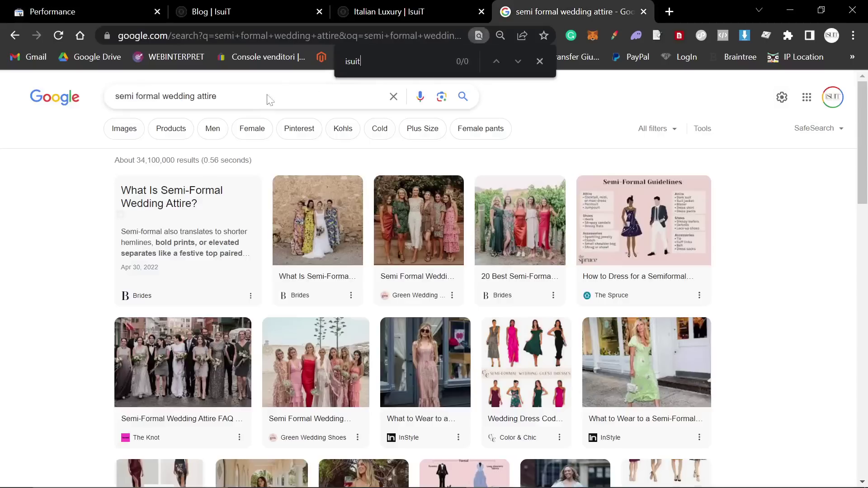
key("ctrl+a")
key("ctrl+v")
key("Return")
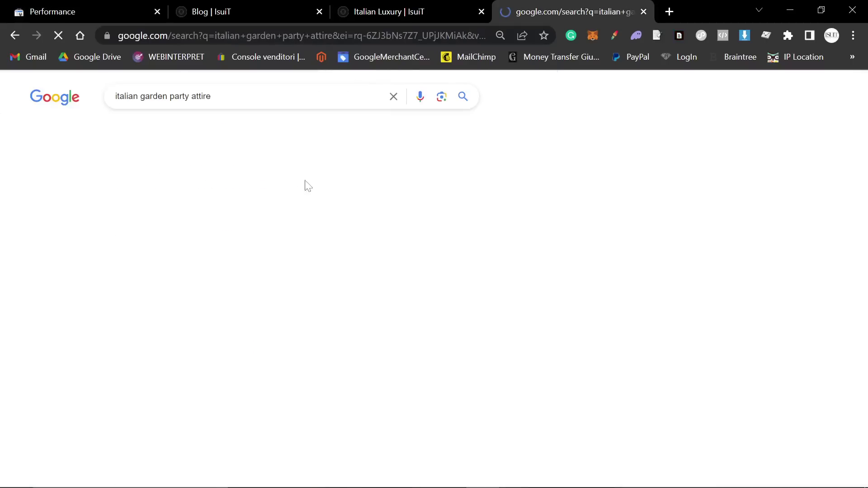
scroll(91, 220, "down", 3)
key("ctrl+f")
type("isuit")
key("ctrl+1")
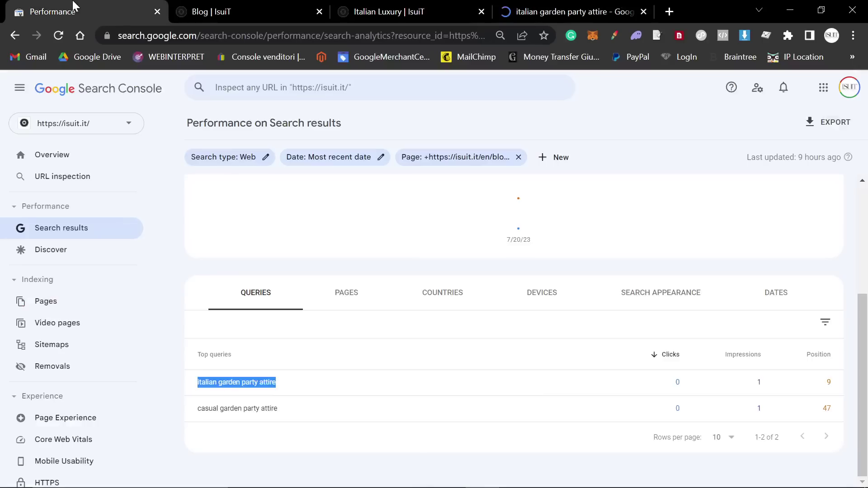
scroll(498, 394, "up", 4)
scroll(420, 382, "down", 3)
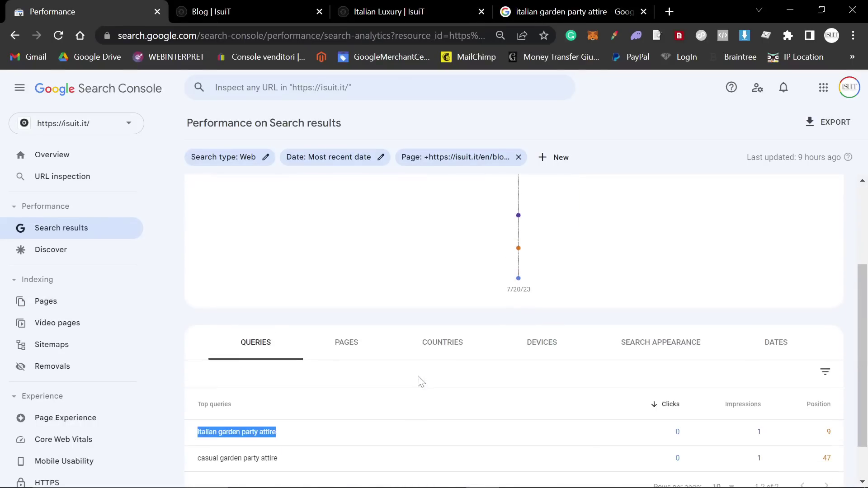
key("alt+Tab")
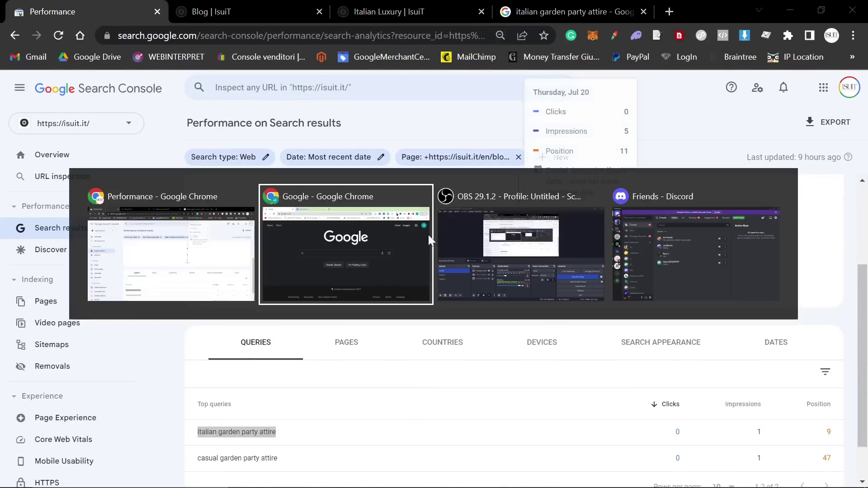
Step: Switch Chrome to the profile signed into Google Ads
left_click(275, 251)
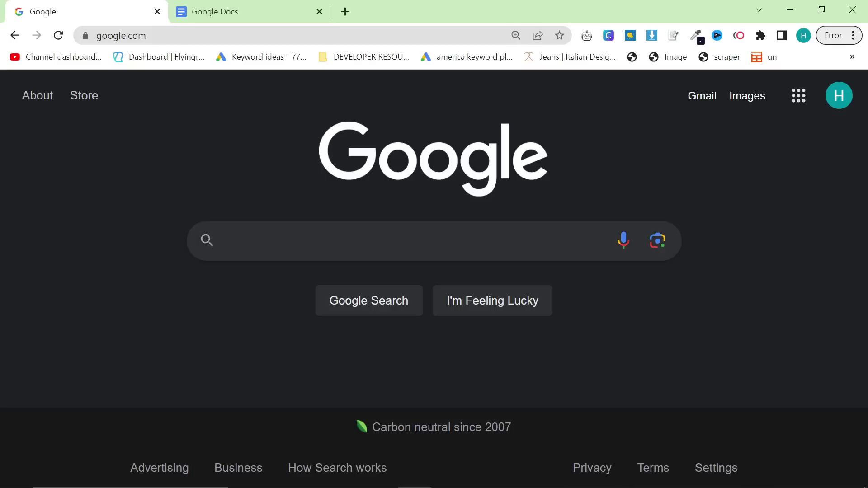
left_click(804, 35)
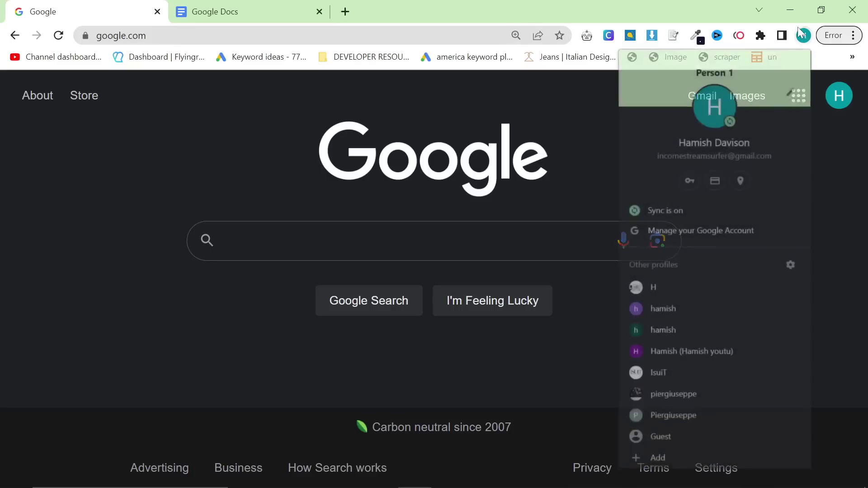
left_click(677, 356)
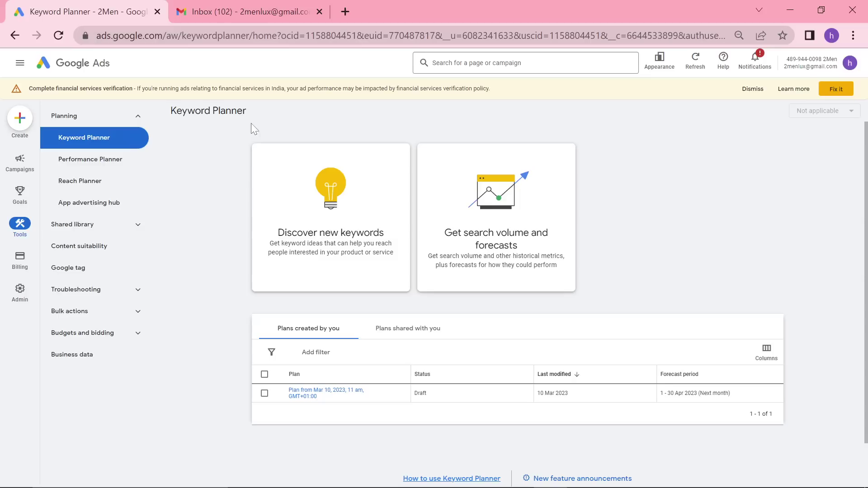
Step: In Discover new keywords, set language to English and locations to Italy and United States
left_click(324, 238)
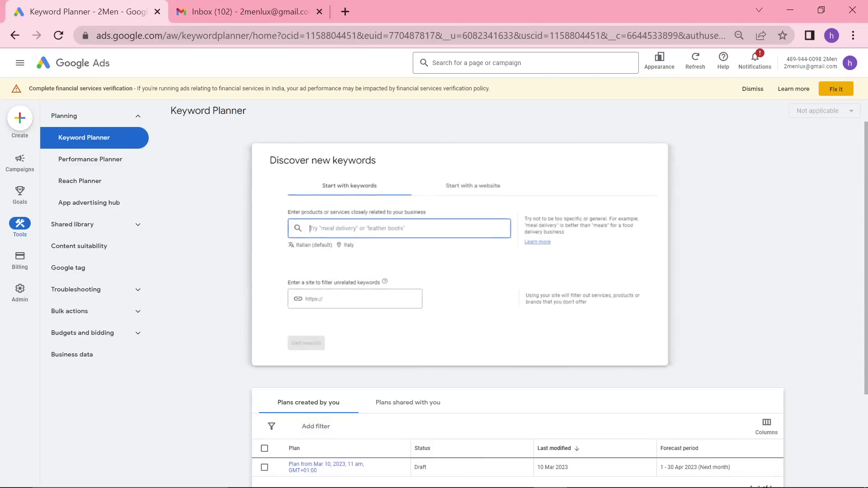
left_click(296, 243)
type("eng")
left_click(292, 299)
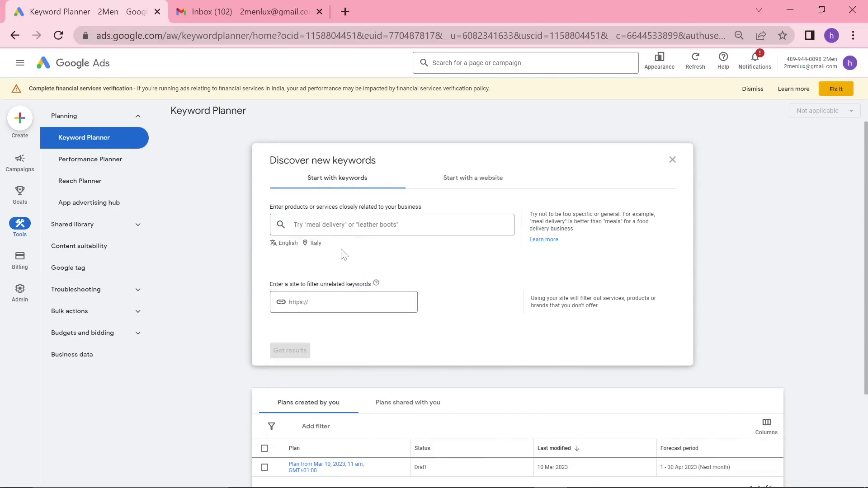
left_click(315, 245)
key("ctrl+plus")
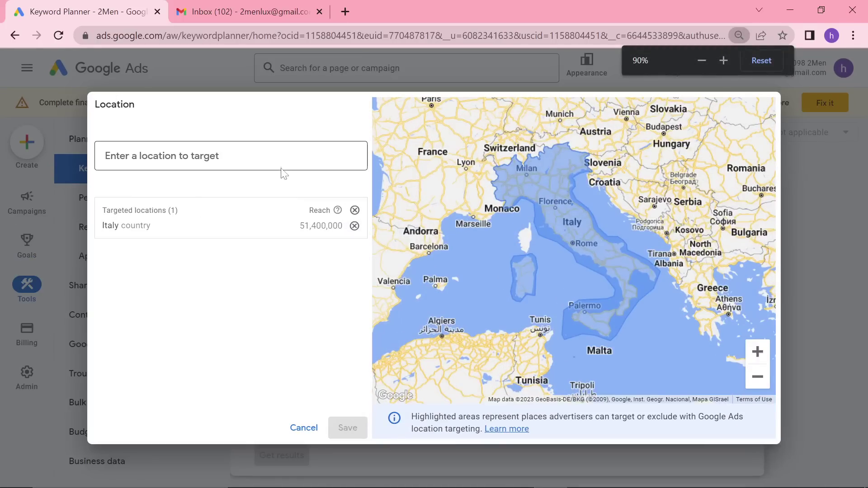
type("united")
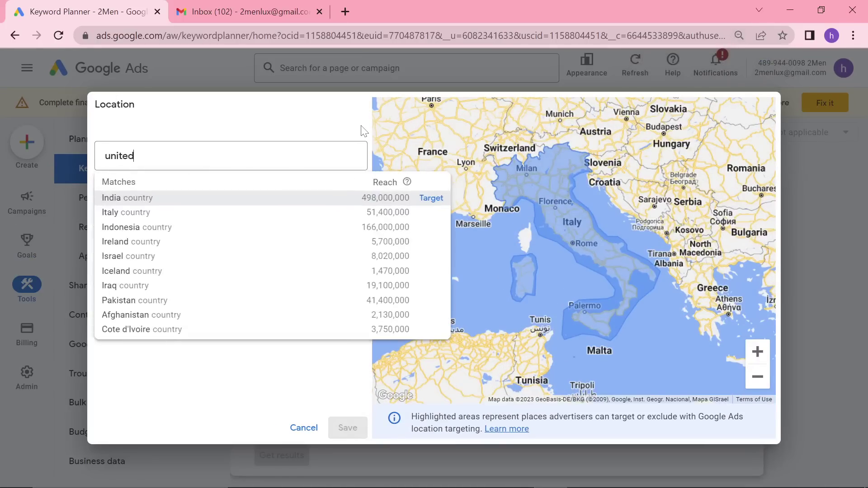
left_click(213, 198)
left_click(353, 429)
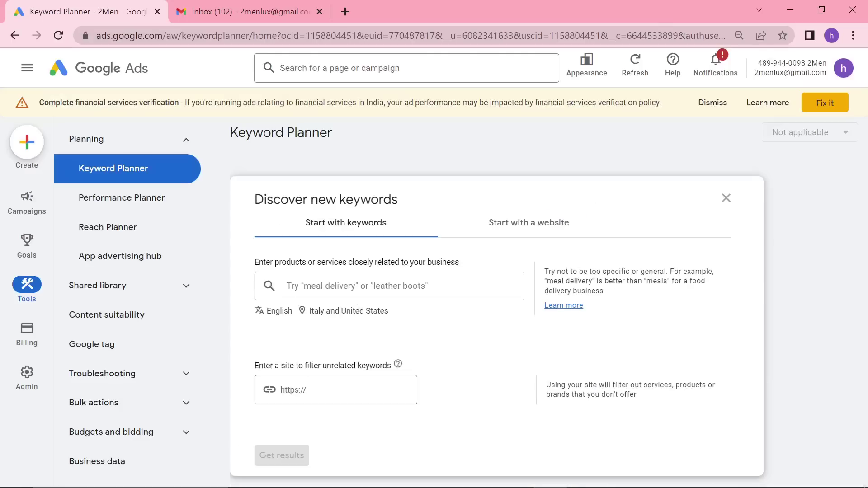
Step: Enter seed keywords 'attire for men', 'outfits for men' and 'mens dress' and get results
left_click(361, 285)
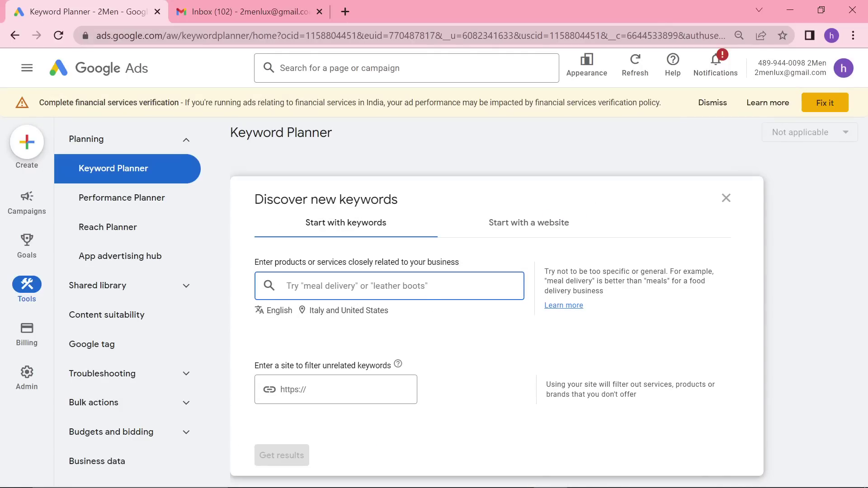
type("att")
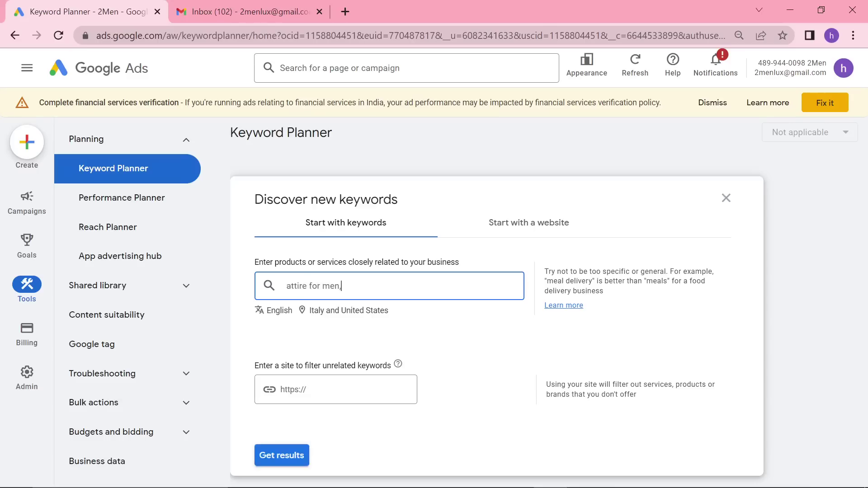
type("ire for men")
key("Return")
type("outfits for men")
key("Return")
type("mens")
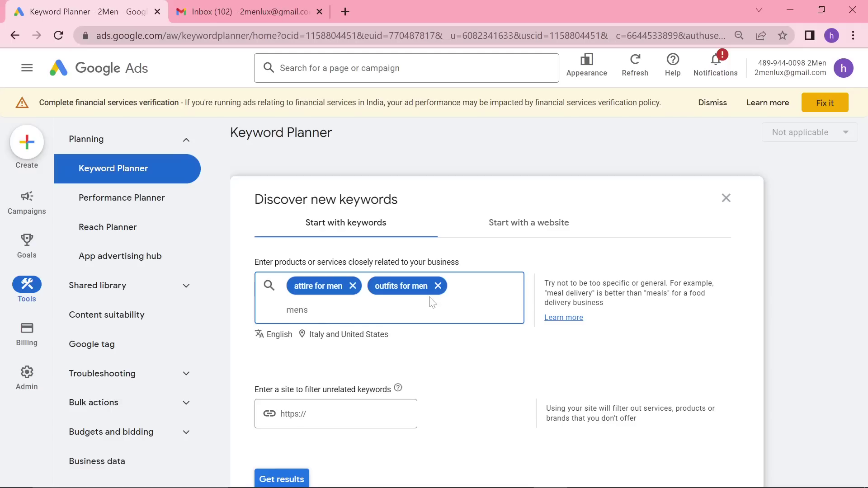
type(" dress")
key("Return")
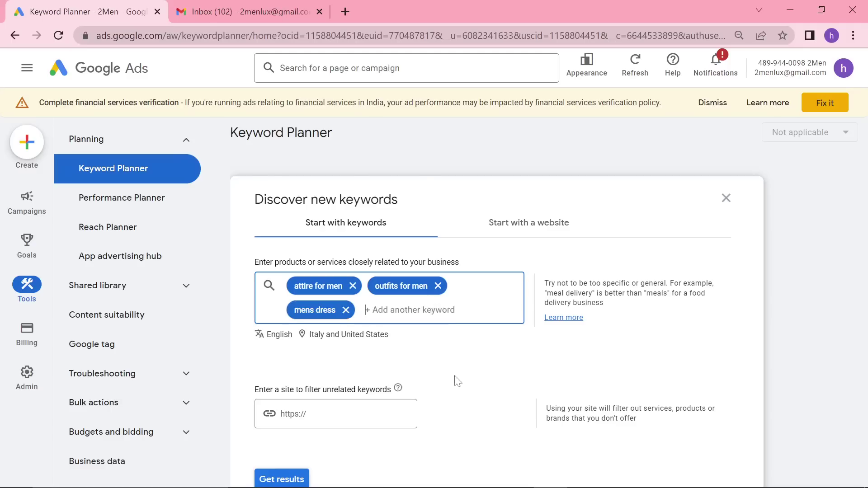
scroll(456, 383, "down", 2)
left_click(297, 391)
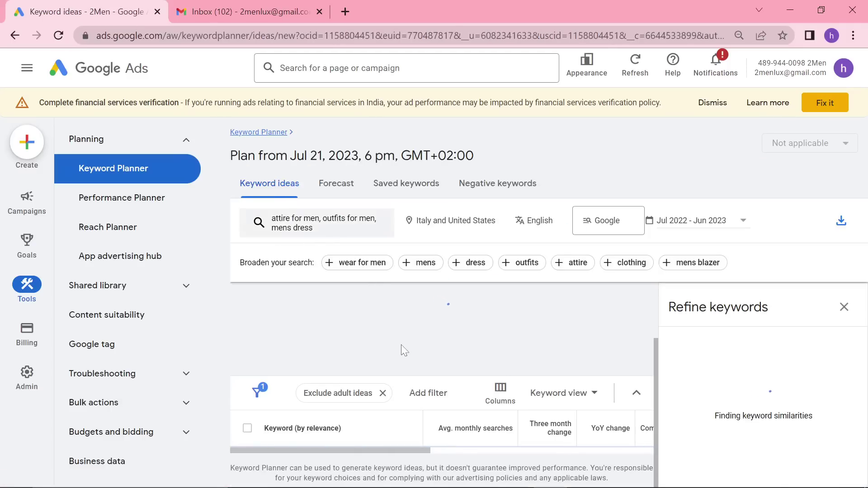
scroll(448, 384, "down", 3)
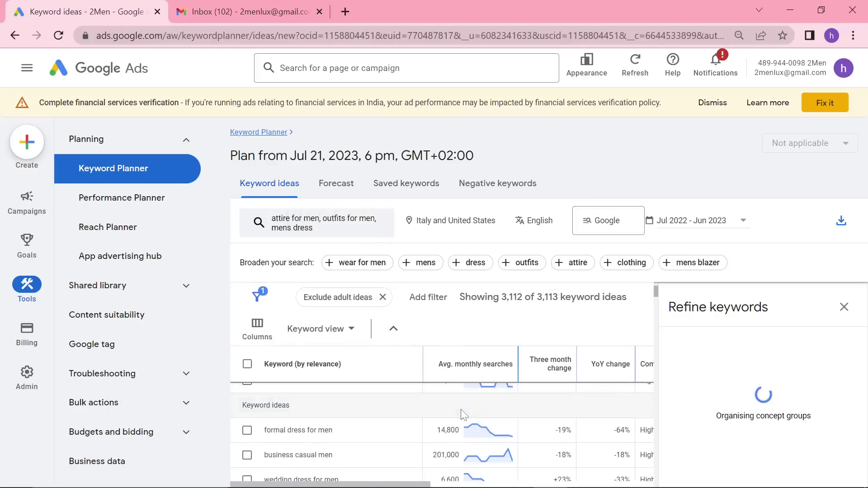
Step: Zoom the page out and sort keyword ideas by Avg. monthly searches
scroll(441, 398, "down", 2)
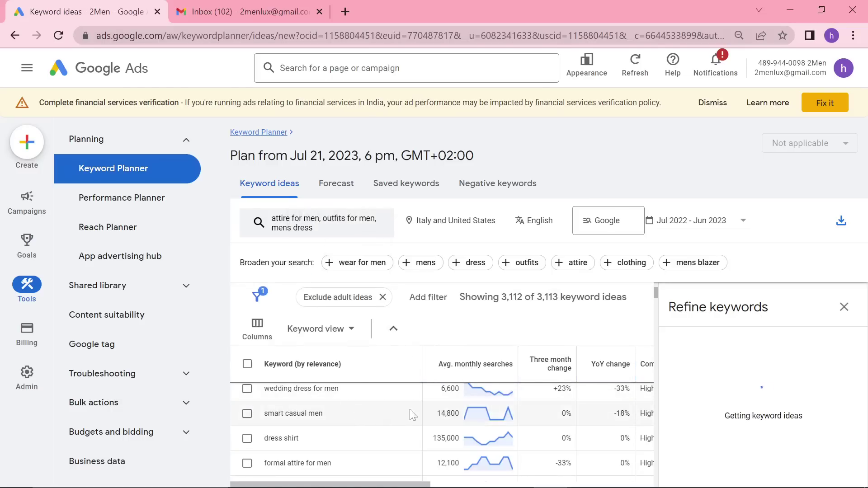
key("ctrl+minus")
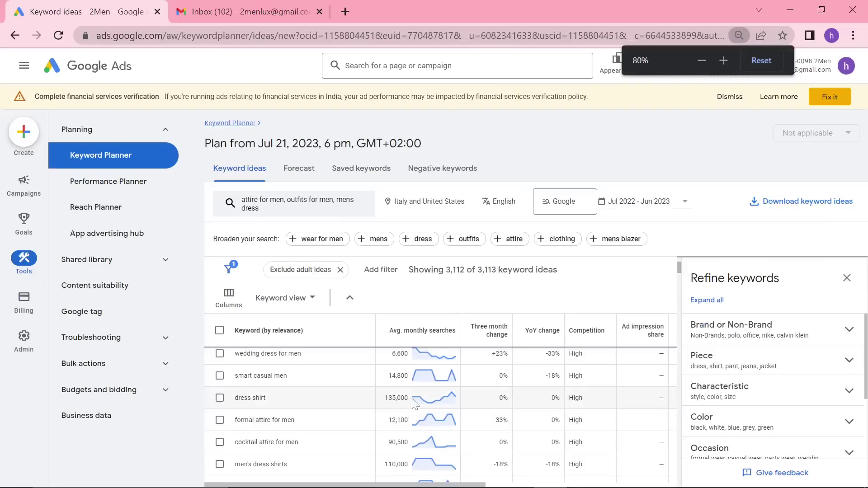
scroll(414, 362, "up", 3)
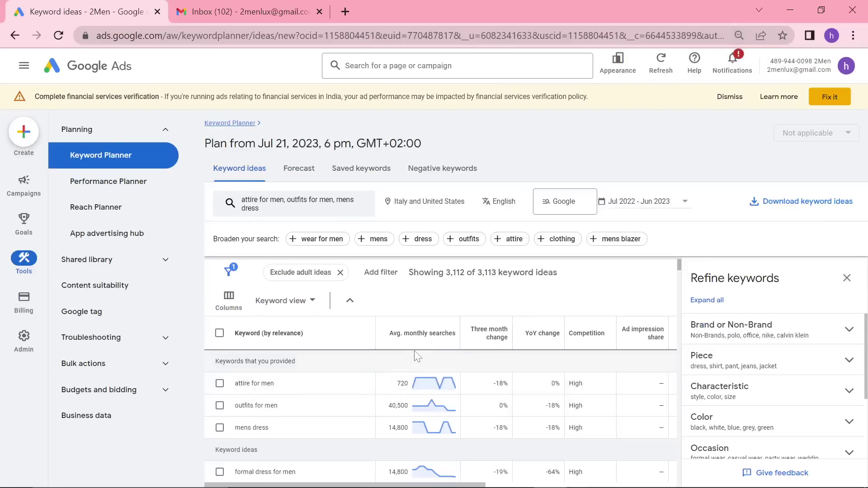
left_click(422, 334)
scroll(419, 418, "down", 2)
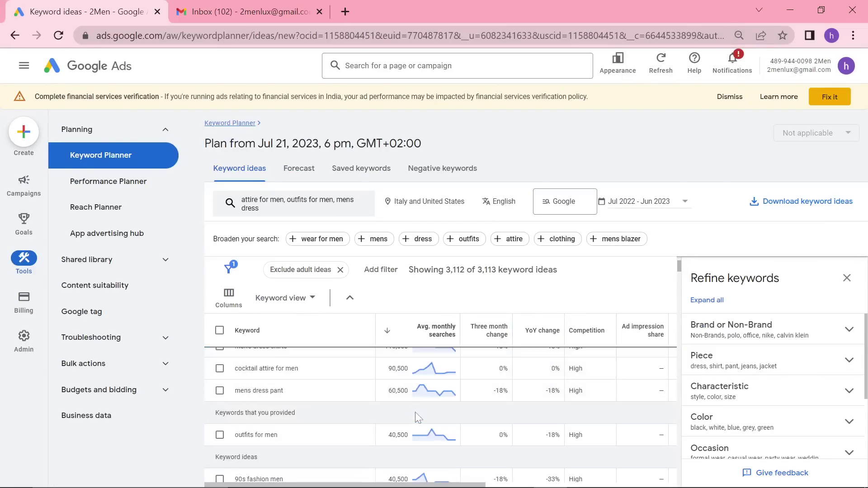
scroll(411, 420, "up", 3)
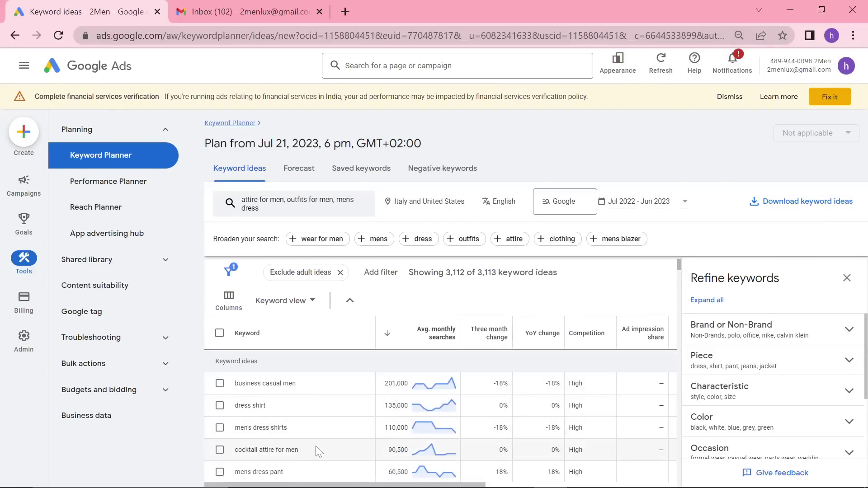
Step: Select the top keyword 'business casual men' and browse the ideas at 90% zoom
left_click_drag(317, 450, 234, 450)
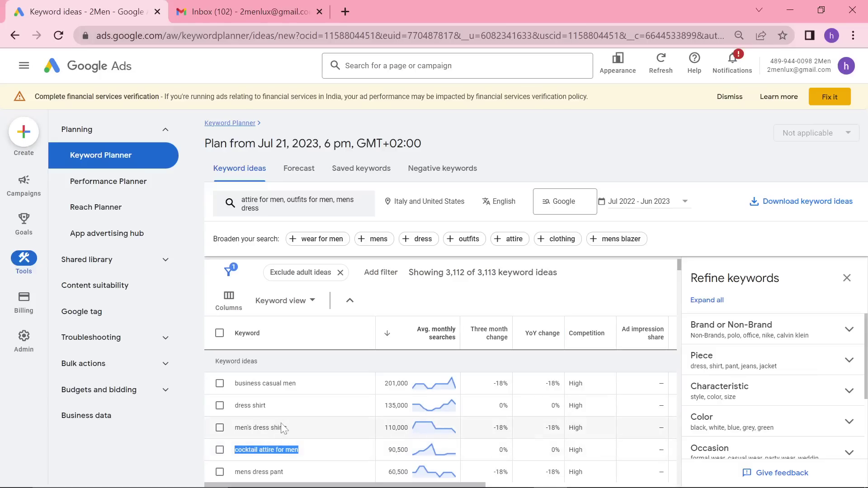
left_click_drag(297, 384, 239, 384)
scroll(261, 395, "down", 5)
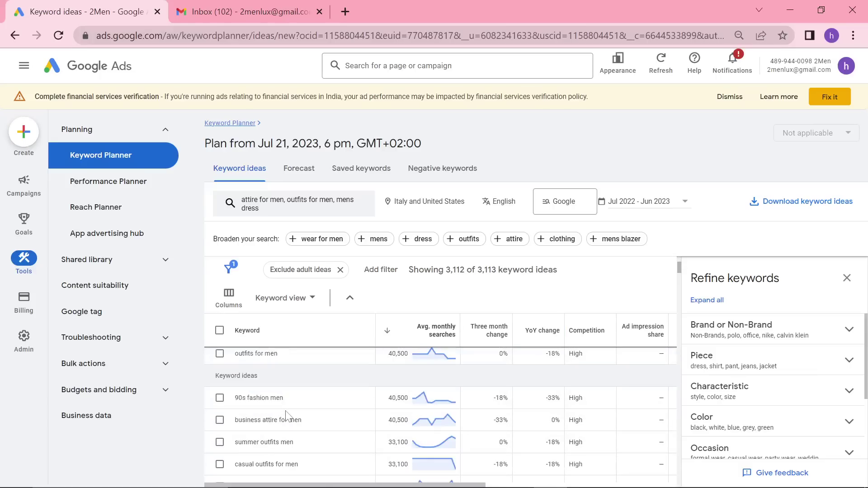
key("ctrl+plus")
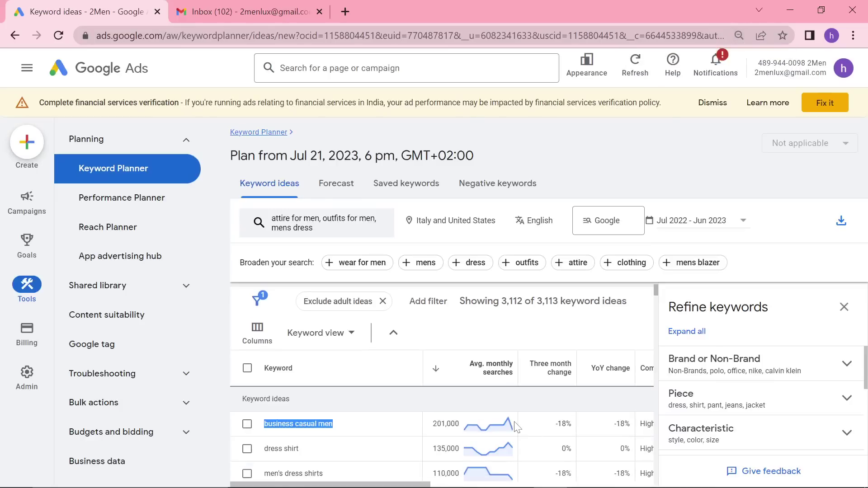
scroll(517, 432, "up", 4)
scroll(547, 436, "down", 2)
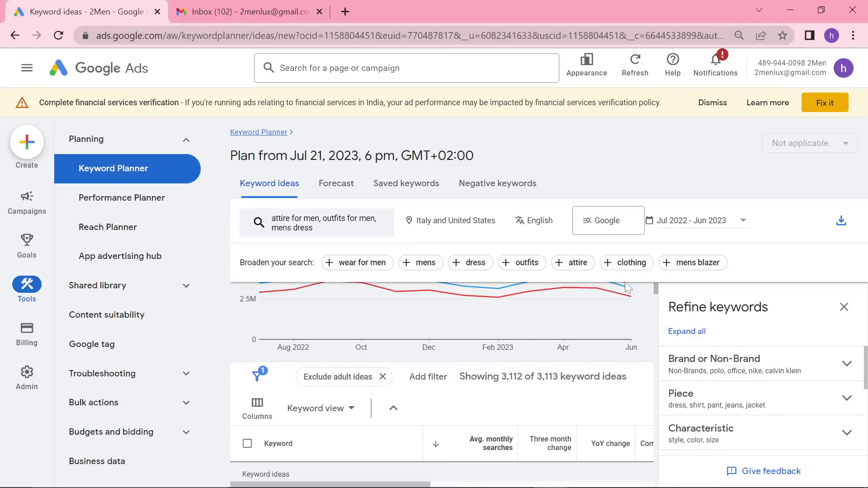
scroll(625, 289, "up", 2)
mouse_move(583, 362)
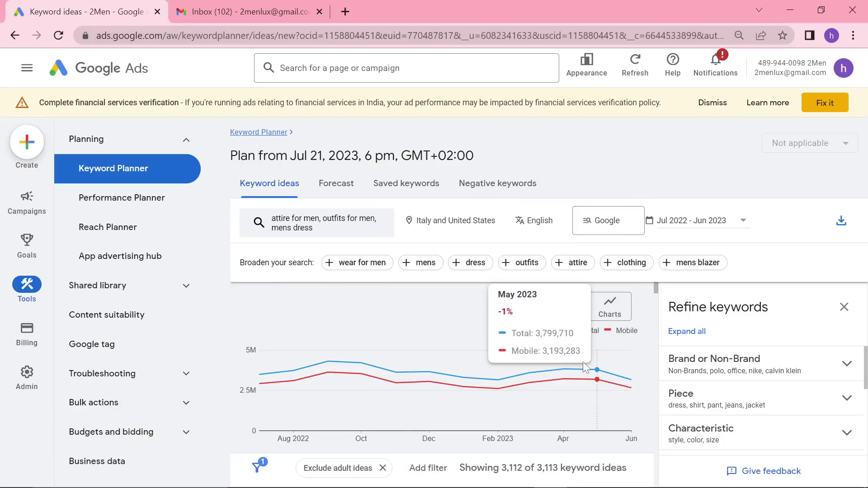
scroll(620, 387, "down", 4)
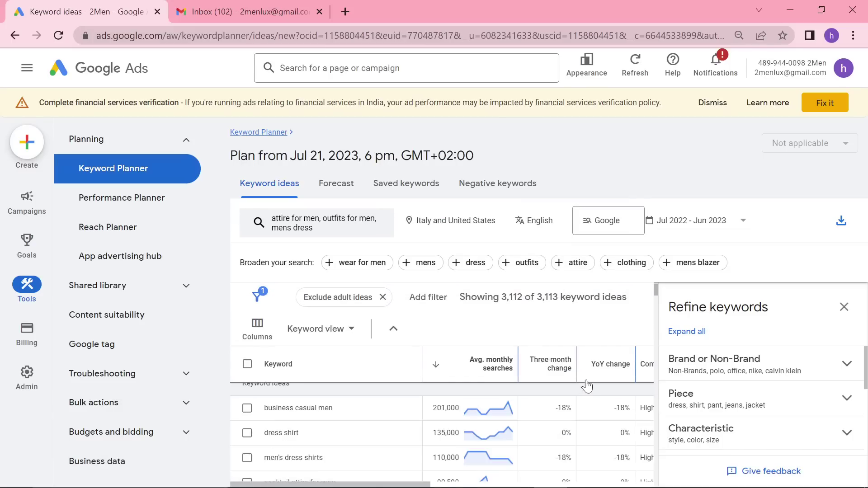
scroll(587, 387, "down", 2)
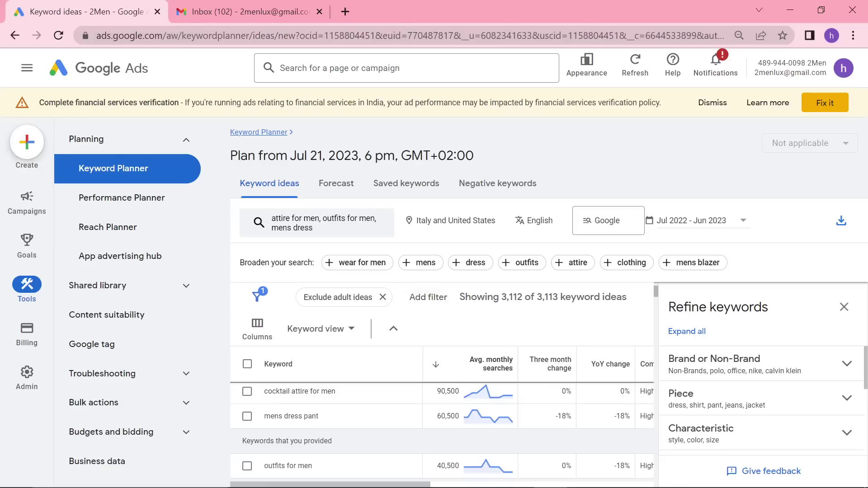
Step: Add 'wear for men' as a seed keyword, refresh ideas, and sort by Three month change
left_click(346, 263)
left_click(289, 467)
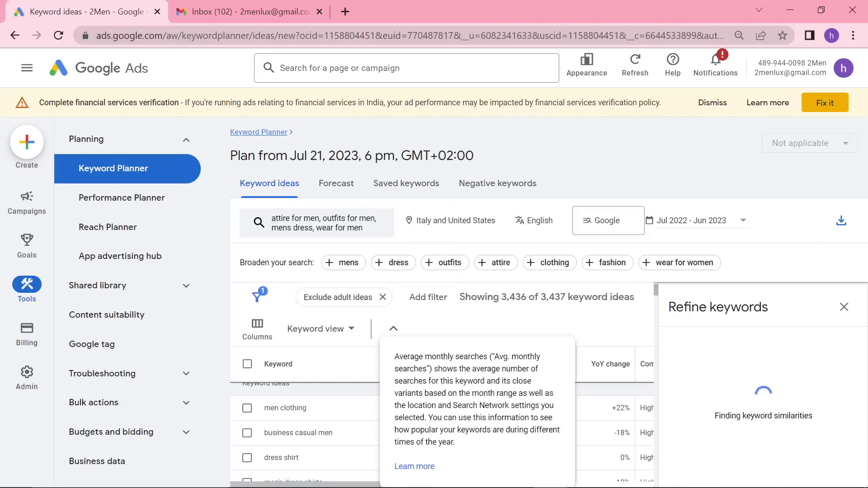
scroll(524, 434, "down", 2)
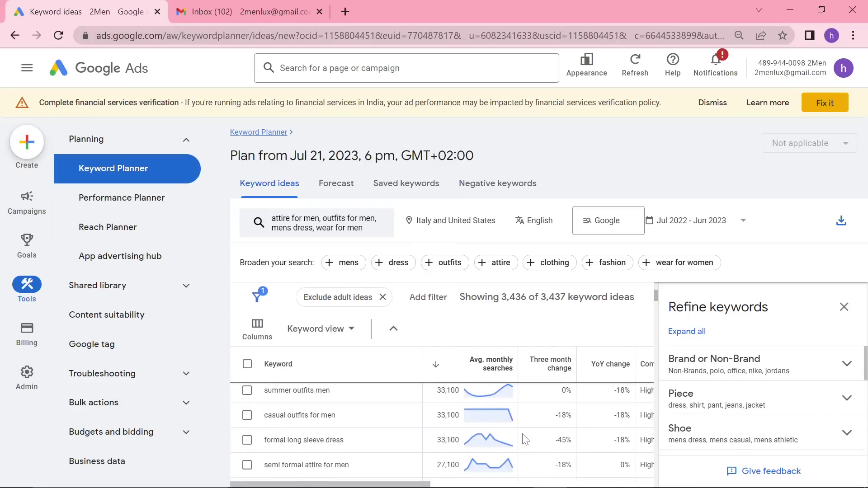
scroll(519, 440, "up", 3)
scroll(469, 374, "down", 2)
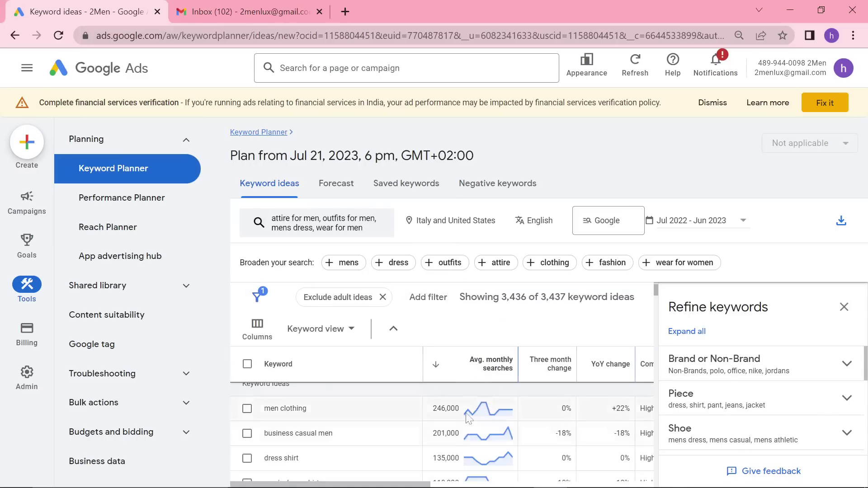
left_click(550, 370)
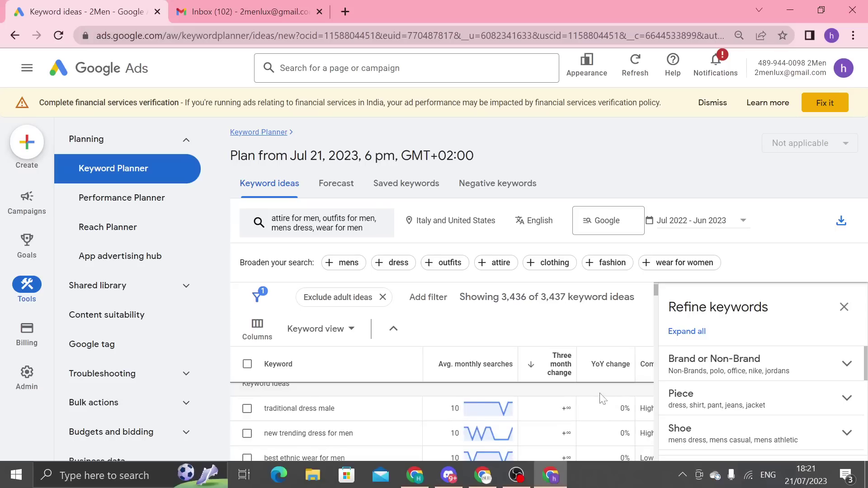
Step: Select the keyword 'summer cocktail attire men' and switch to the other Chrome window
scroll(544, 416, "down", 5)
scroll(546, 423, "down", 3)
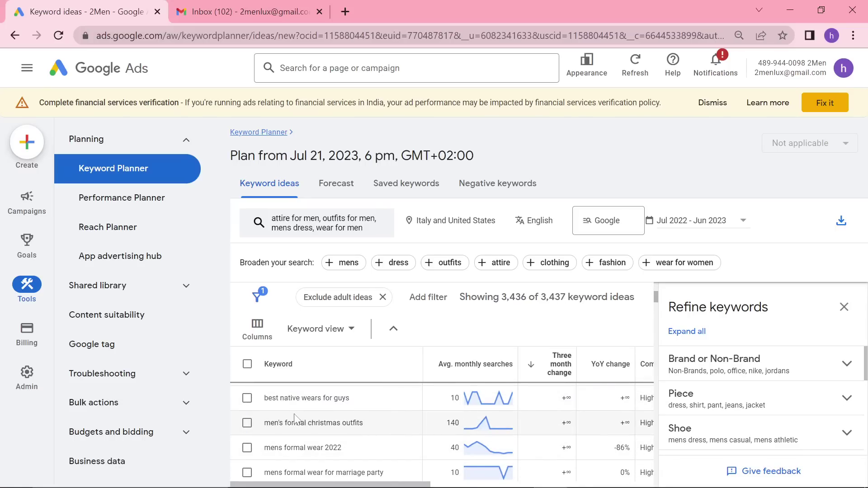
scroll(439, 433, "down", 5)
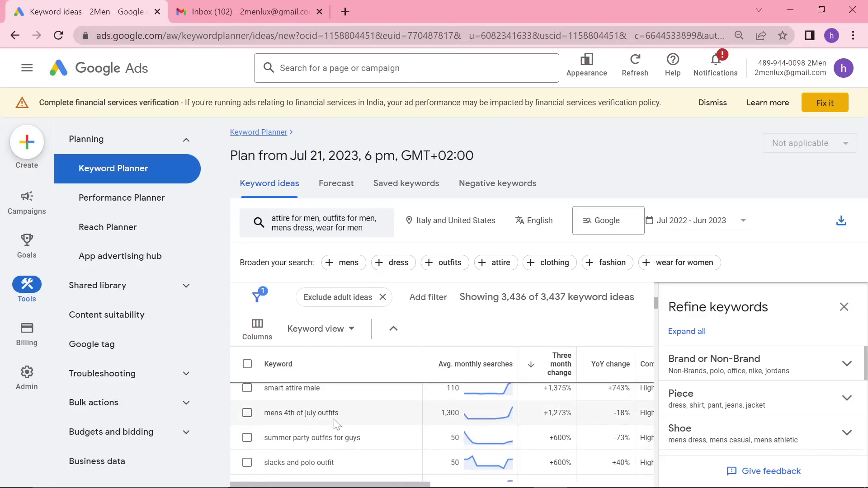
scroll(335, 424, "down", 5)
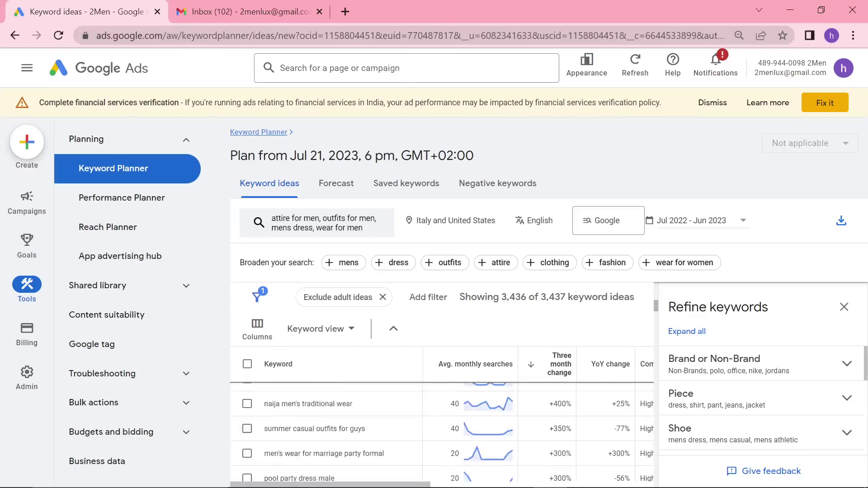
scroll(360, 430, "down", 3)
left_click_drag(354, 452, 272, 452)
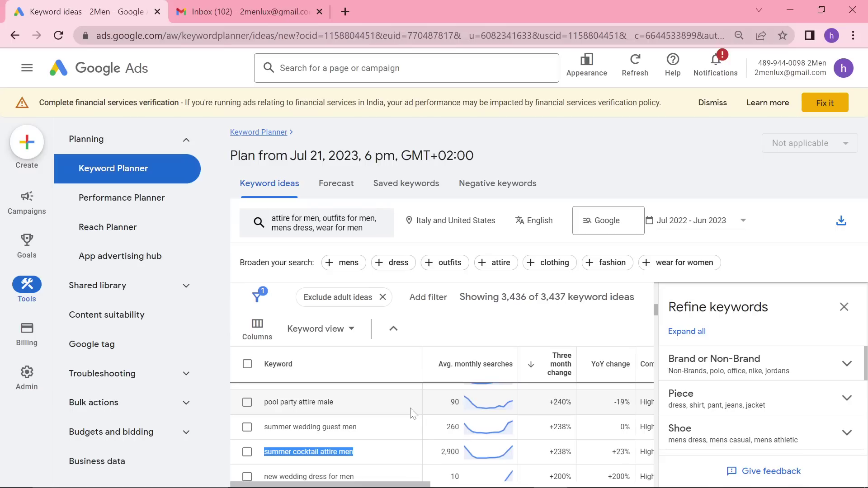
triple_click(346, 452)
key("ctrl+c")
key("alt+Tab")
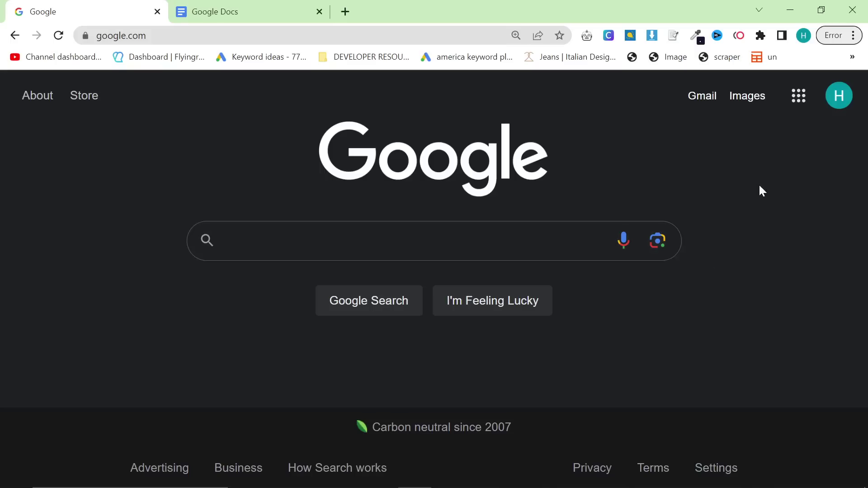
Step: Search 'harpa ai' in a new tab and open the HARPA AI website
left_click(345, 11)
type("harp")
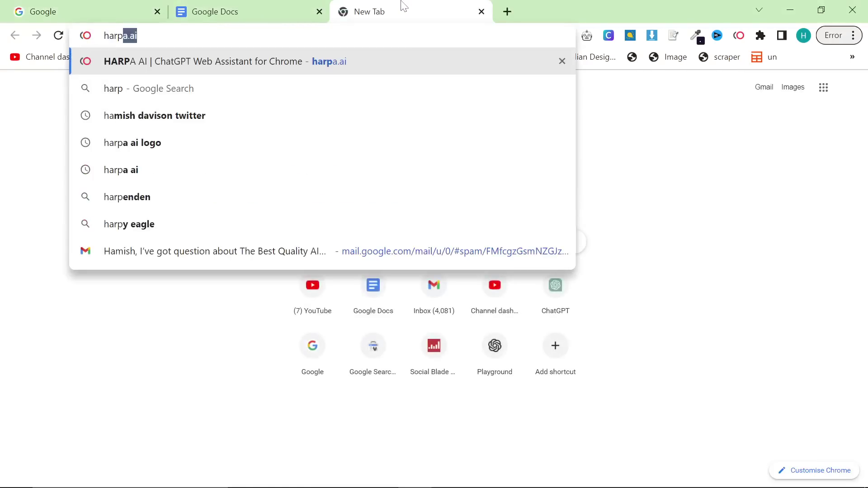
type("a ai")
key("Return")
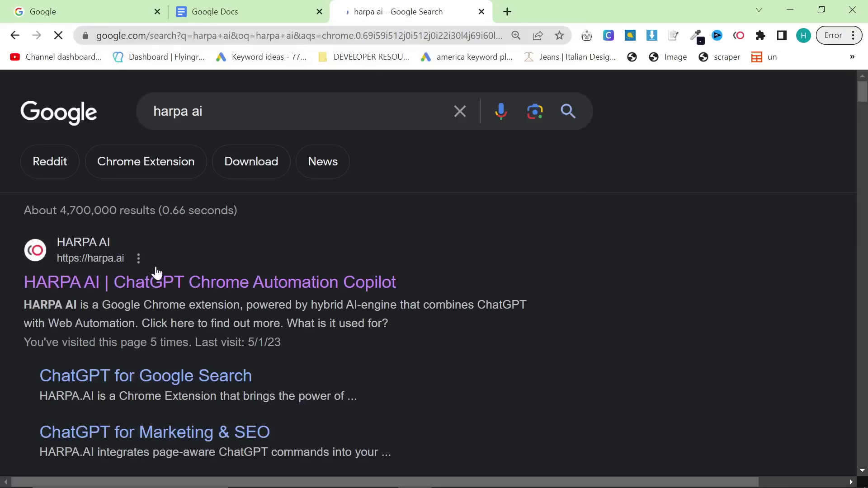
left_click(154, 279)
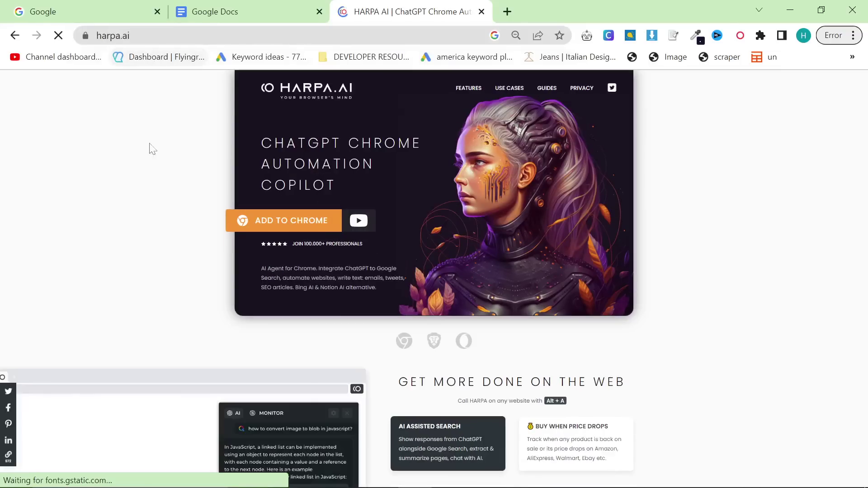
left_click(108, 15)
Step: Google 'summer cocktail attire men' and scroll through the results
left_click(313, 248)
key("ctrl+v")
key("Return")
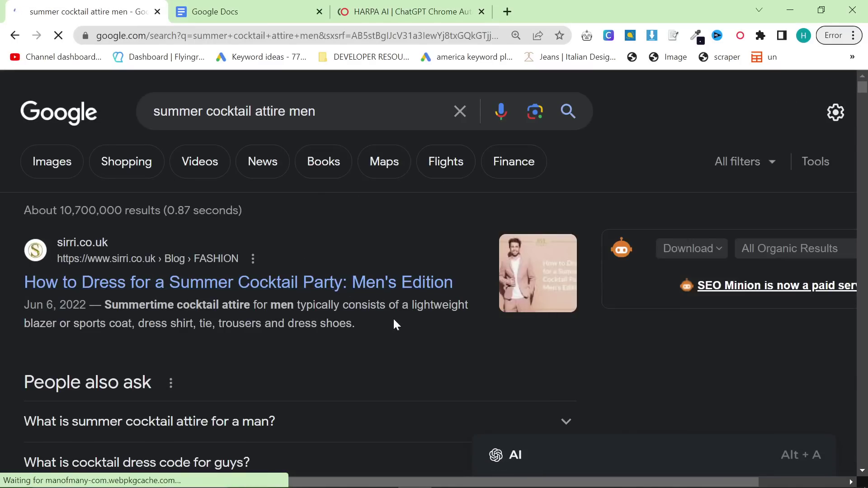
scroll(394, 324, "down", 10)
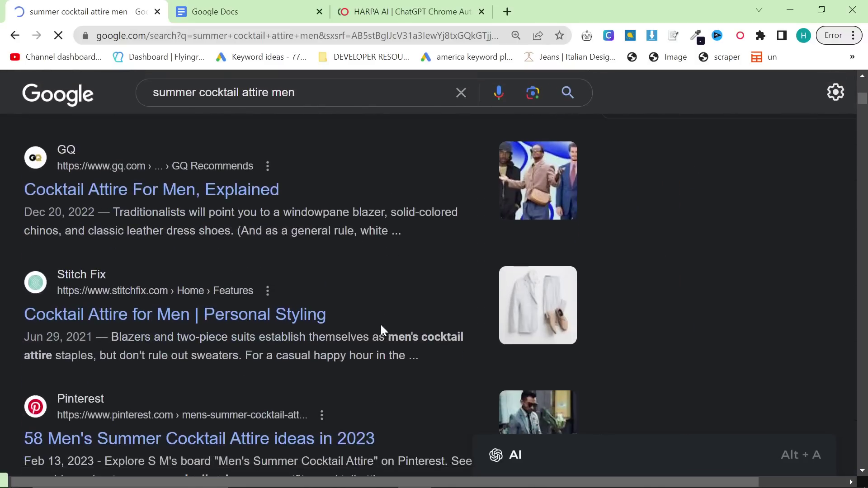
scroll(374, 320, "down", 3)
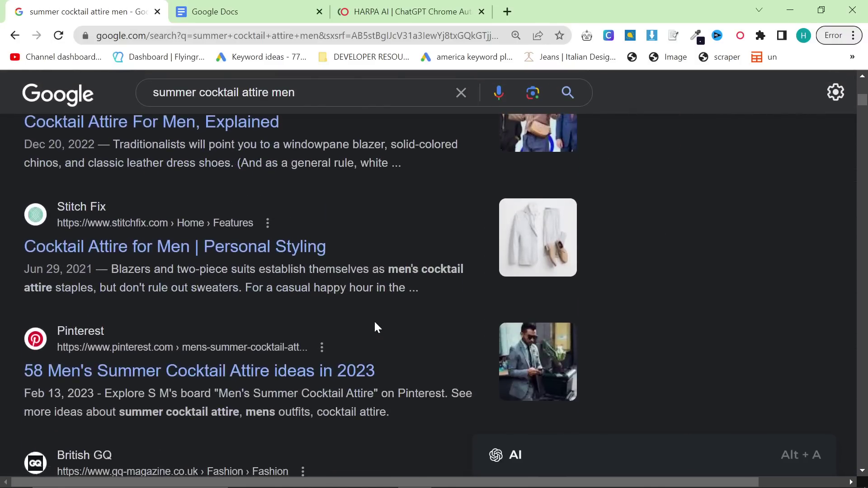
scroll(360, 325, "down", 5)
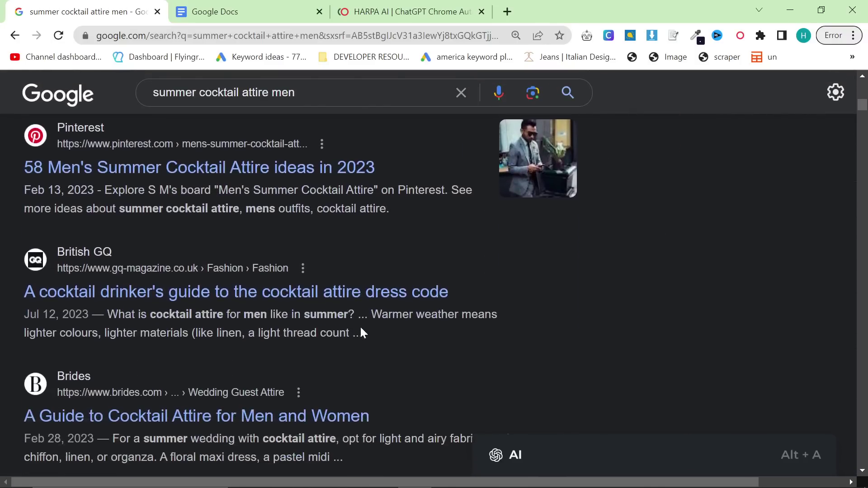
scroll(345, 341, "down", 2)
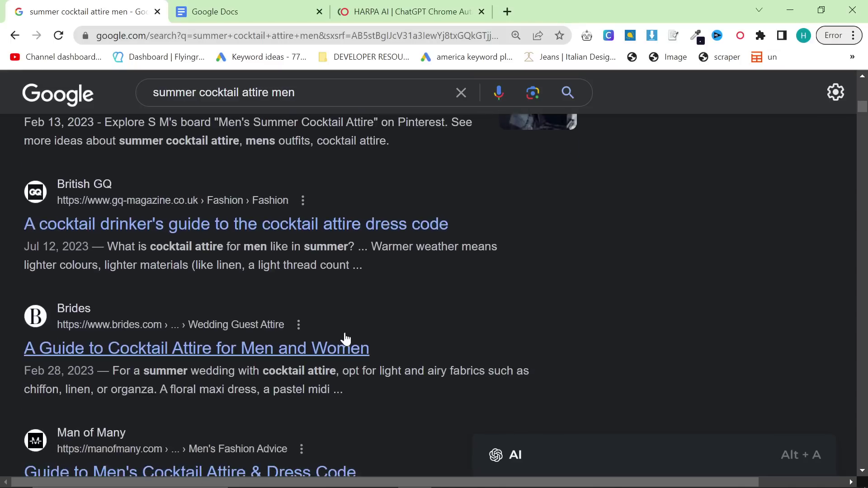
scroll(345, 334, "down", 2)
scroll(344, 331, "up", 7)
scroll(345, 331, "up", 5)
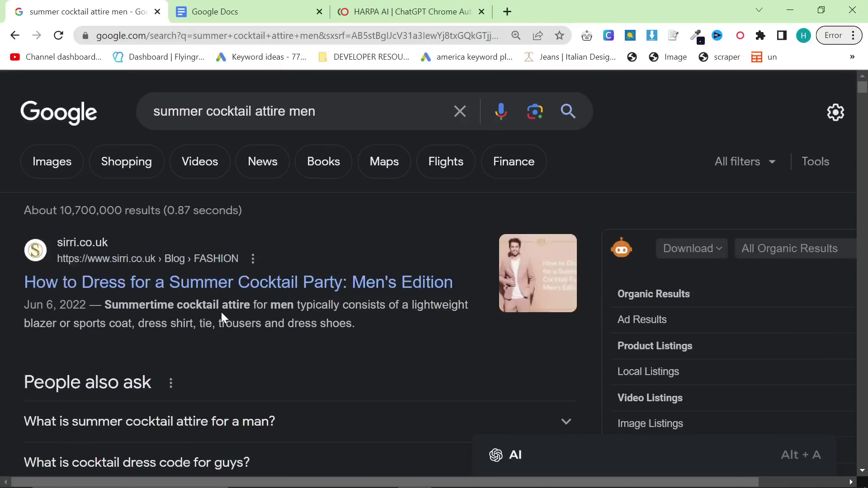
Step: Open the top sirri.co.uk result and scroll through its men's summer cocktail party guide
left_click(151, 292)
scroll(179, 309, "down", 8)
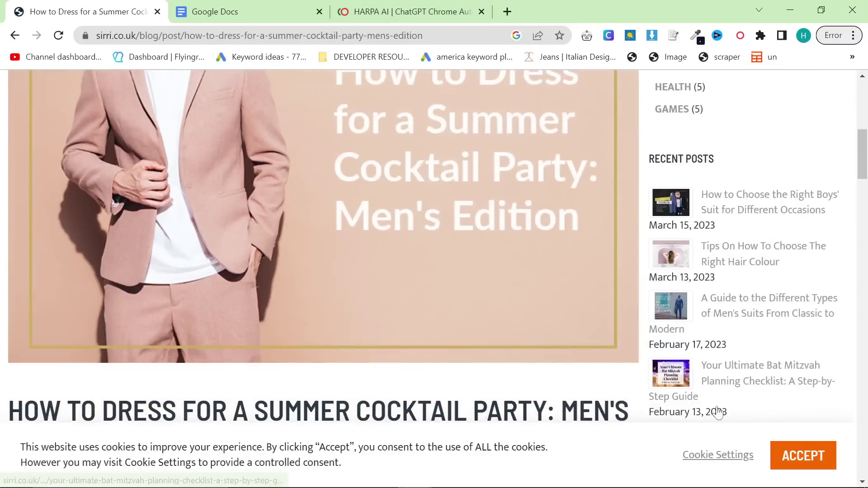
scroll(505, 342, "down", 6)
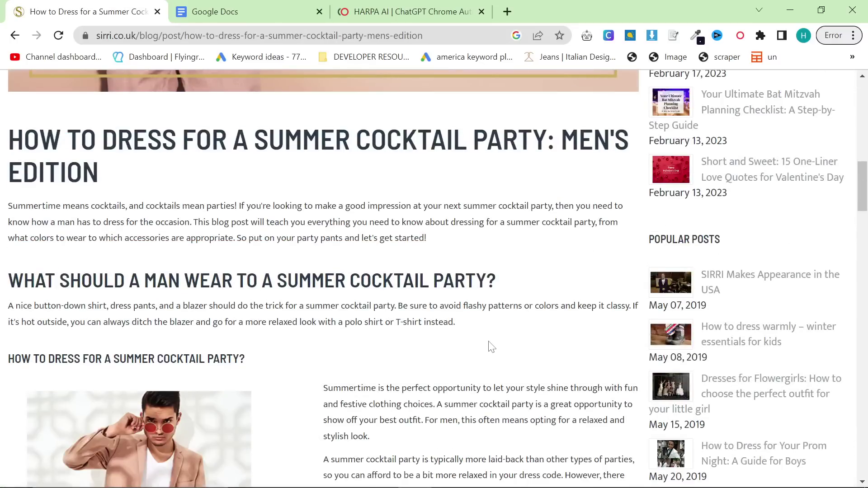
scroll(492, 346, "down", 2)
scroll(475, 345, "up", 15)
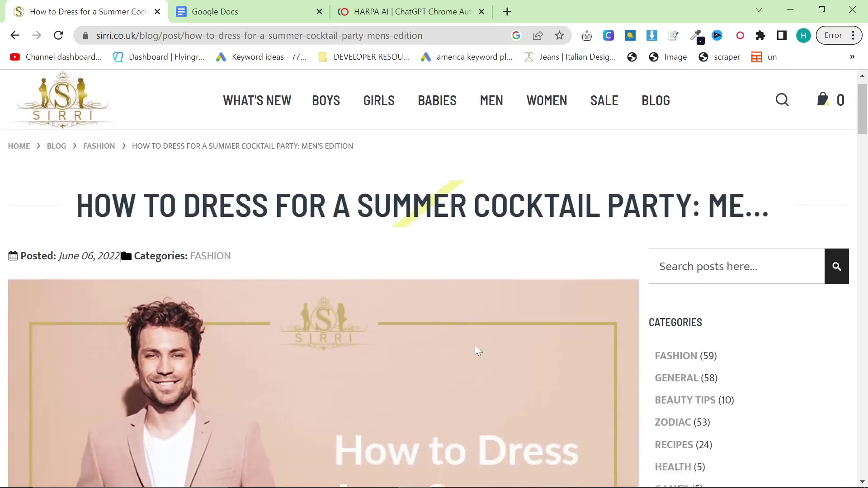
scroll(475, 349, "down", 6)
scroll(475, 348, "up", 8)
scroll(475, 348, "down", 20)
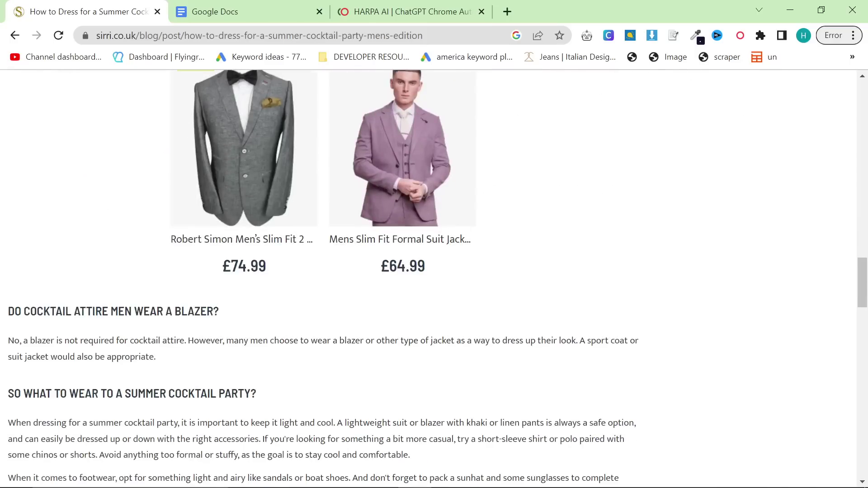
scroll(394, 292, "down", 20)
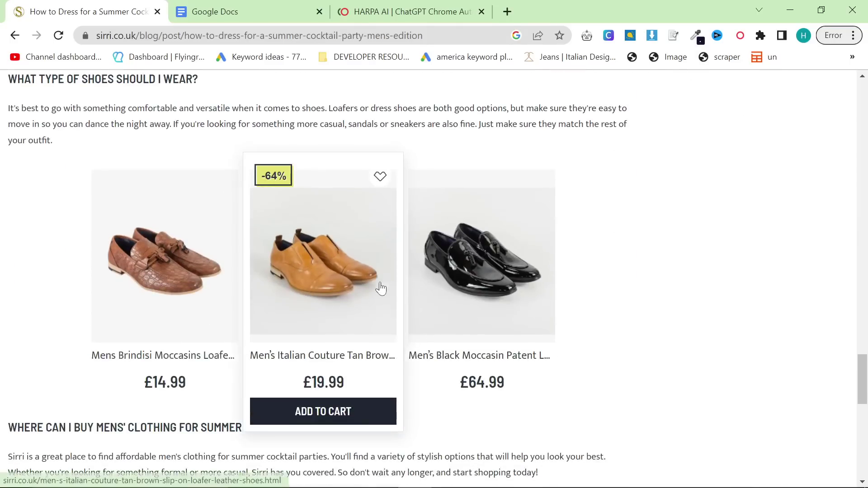
scroll(381, 292, "down", 6)
scroll(434, 314, "up", 8)
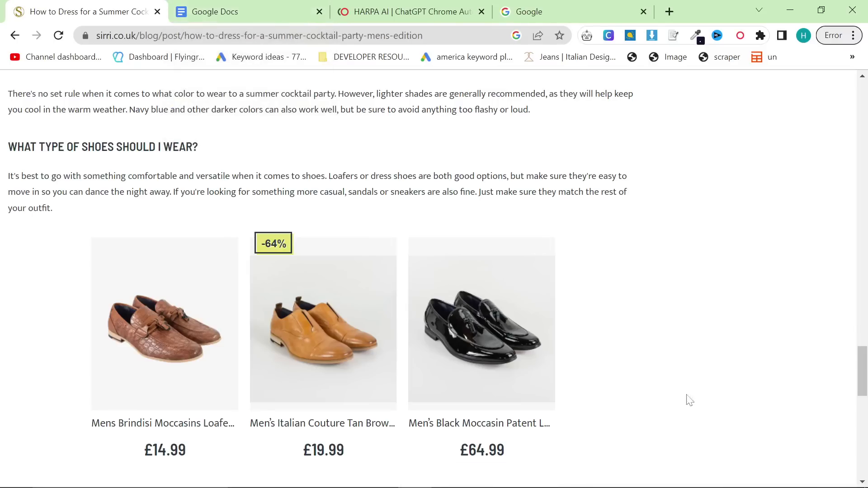
Step: Ask HARPA AI for this article's SEO breakdown plus a brand-free outline for 'Summer Cocktail Party Attire: A Guide for Men'
left_click(735, 38)
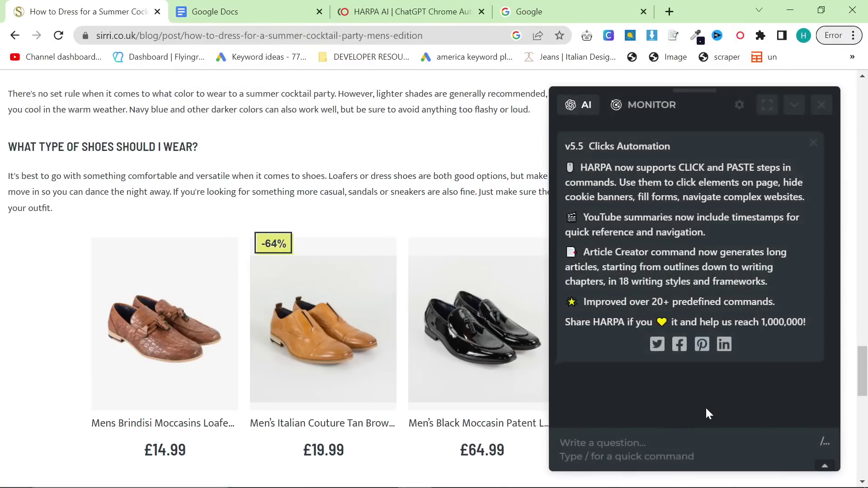
type("Can you give me n")
key("BackSpace")
type("a breakdown of the ")
type("SEO in this artic")
type("le, and also include")
type(" an outline for an")
type(" article I can write myse")
type("lf. T")
type("he brands in my ar")
type("ticle are different,")
type(" so don't mention brands")
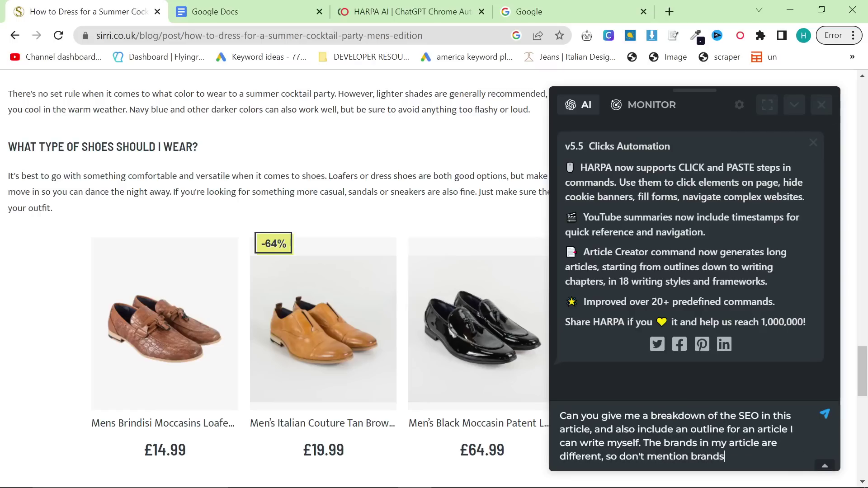
type(" or the website you are writing about")
key("Return")
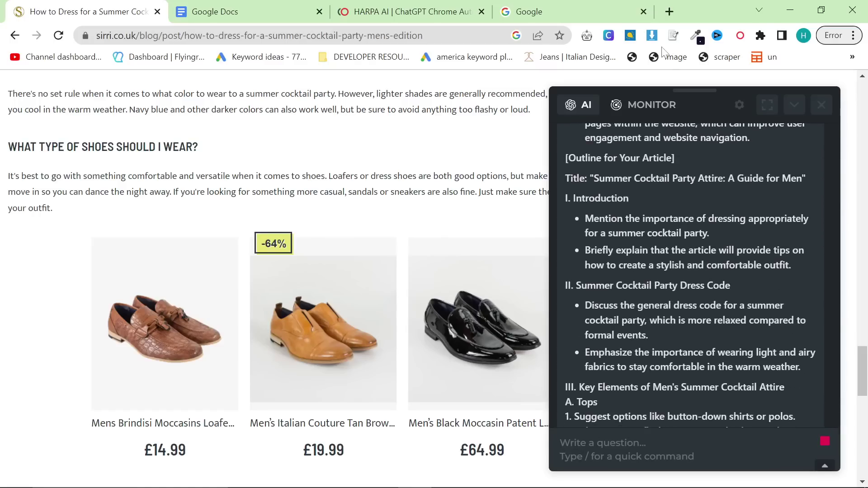
Step: Load the OpenAI Playground in a new second tab and log in
left_click(669, 13)
type("pla")
key("Return")
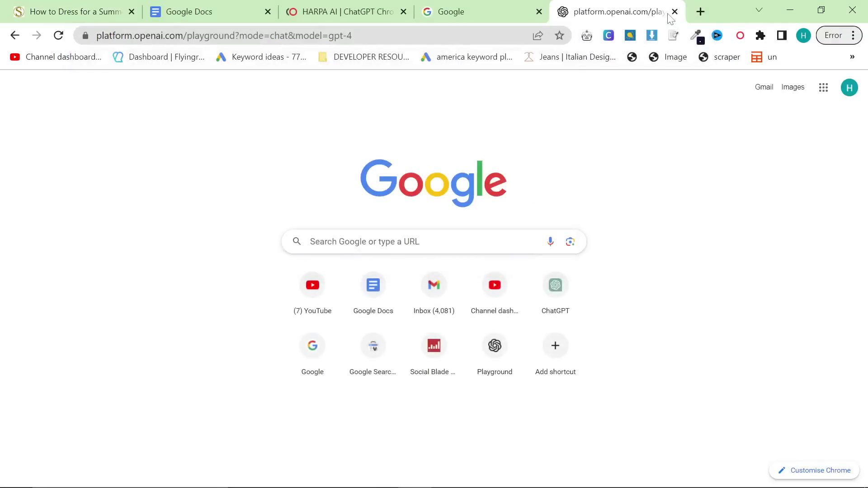
left_click_drag(671, 18, 264, 18)
left_click(406, 305)
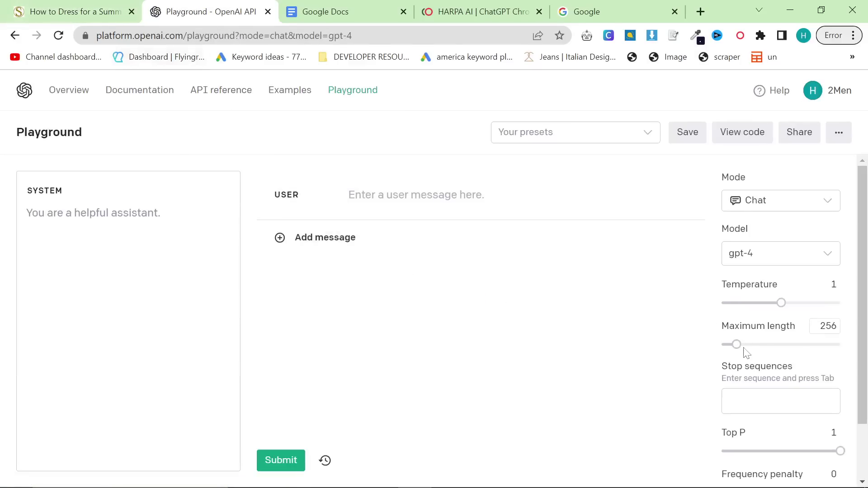
Step: Set the Playground to gpt-4 with maximum length 2048 and temperature 0.21
left_click_drag(744, 348, 842, 346)
left_click(828, 254)
left_click(755, 370)
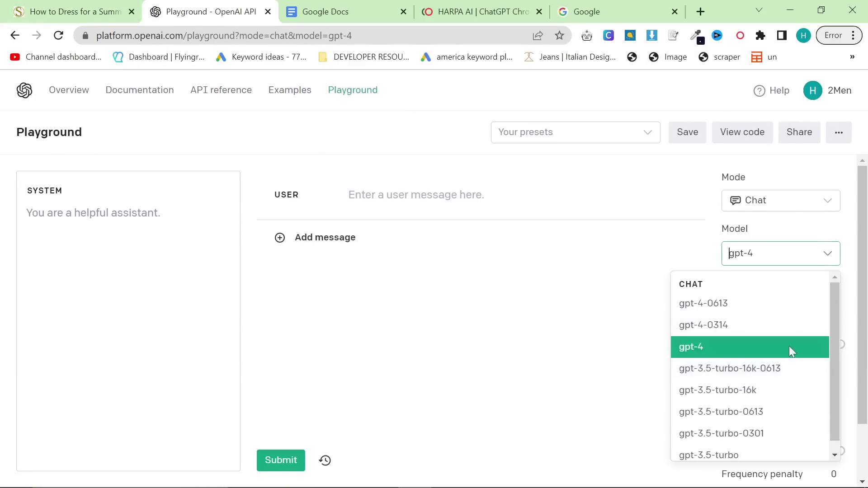
left_click(841, 222)
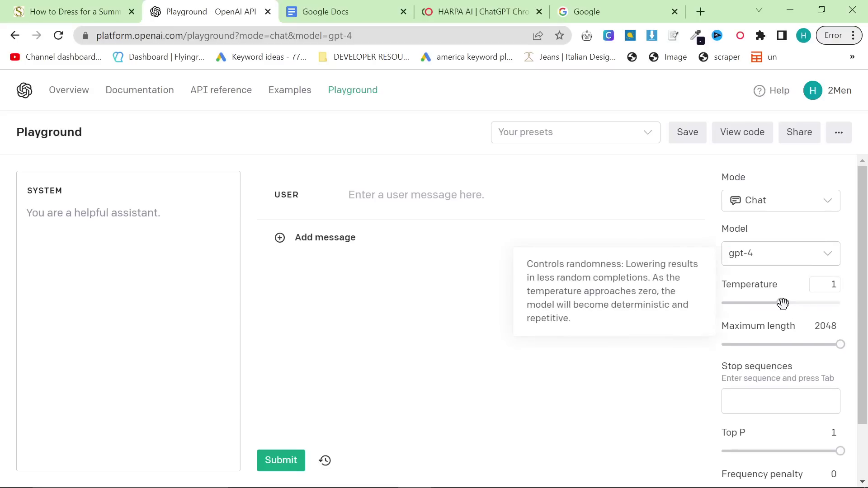
left_click_drag(783, 303, 734, 303)
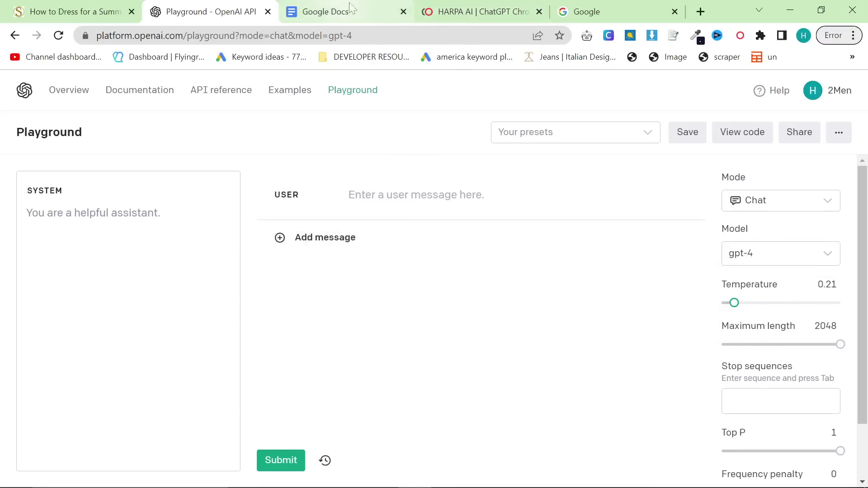
Step: Copy HARPA's SEO breakdown and article outline into the Playground's system message
left_click(90, 7)
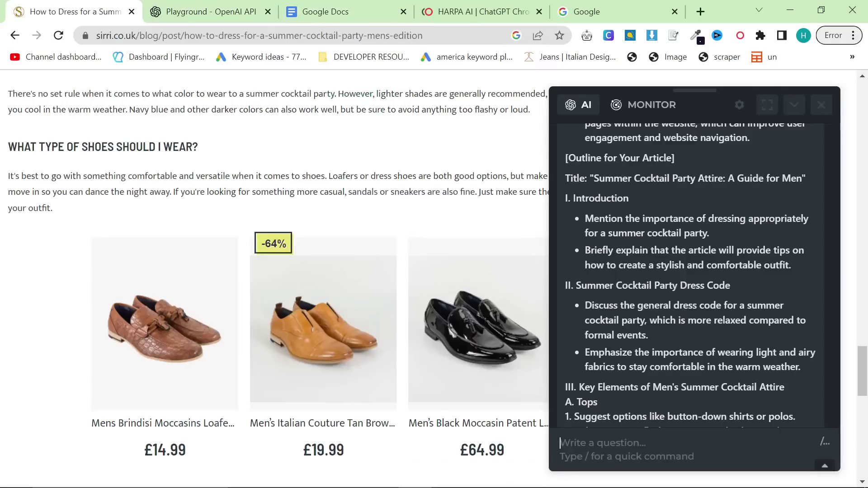
left_click_drag(631, 409, 572, 337)
scroll(579, 313, "up", 10)
left_click(212, 13)
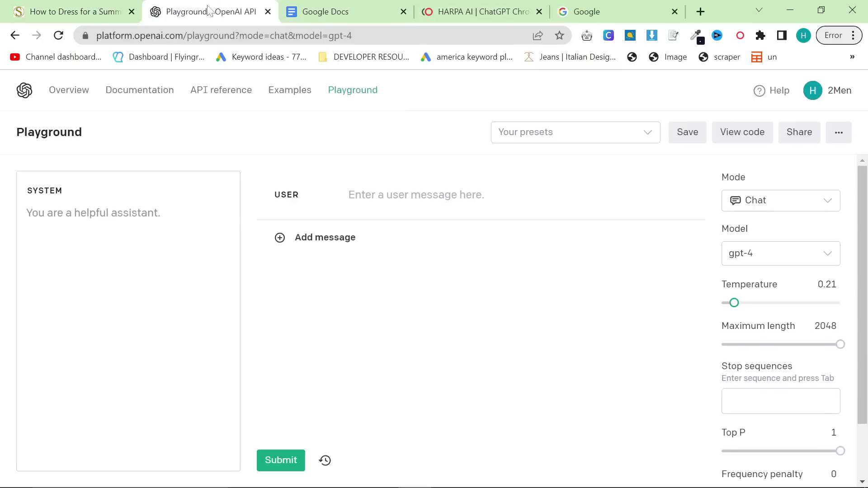
key("ctrl+v")
Step: Copy the essay prompt and its brand list from the 'This prompt works' Google Doc
left_click(330, 13)
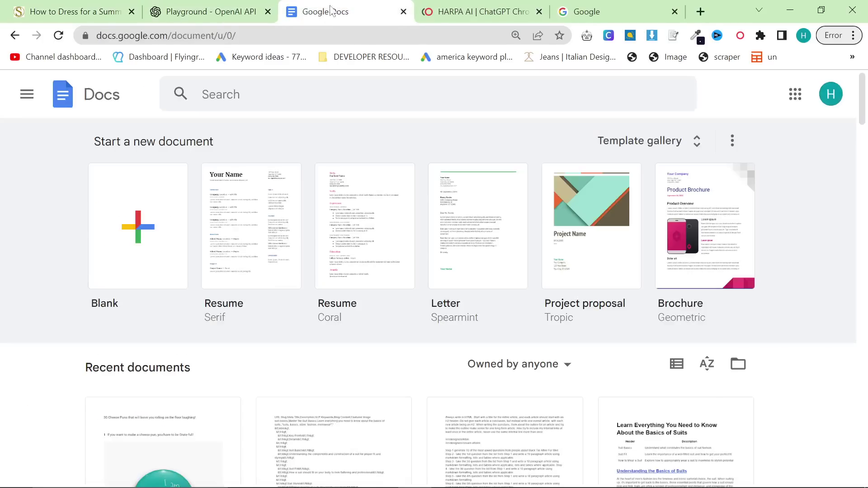
scroll(277, 370, "down", 3)
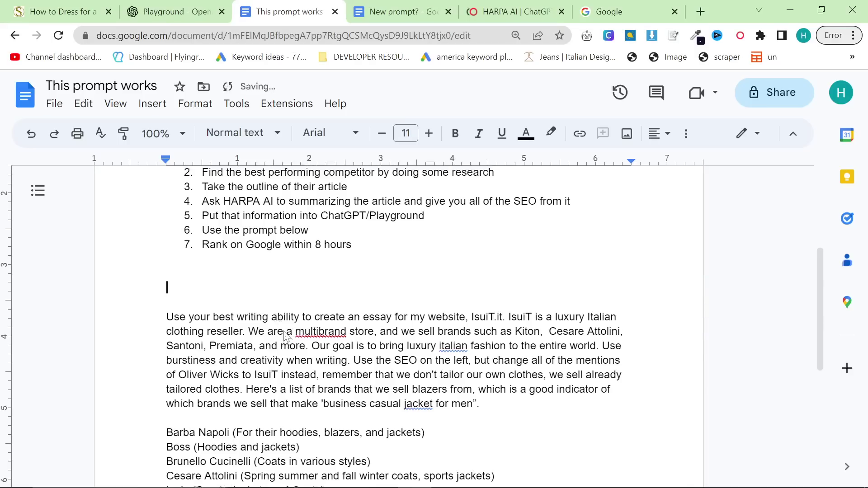
scroll(246, 320, "up", 5)
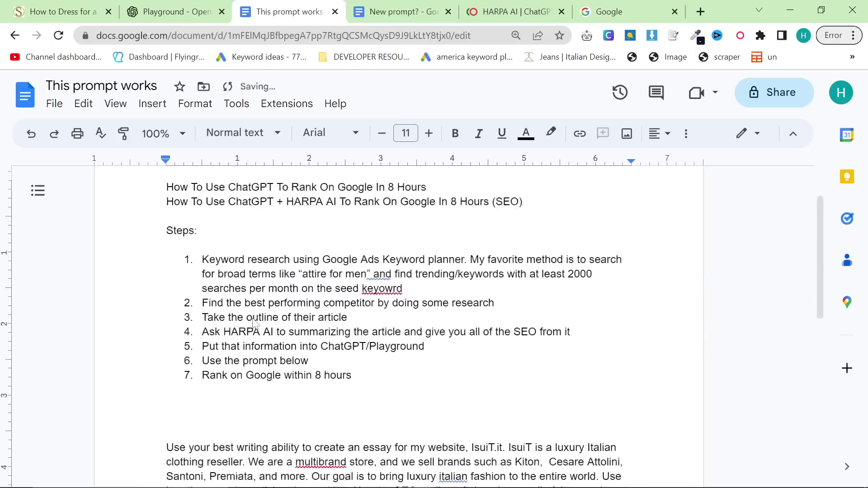
scroll(295, 353, "down", 2)
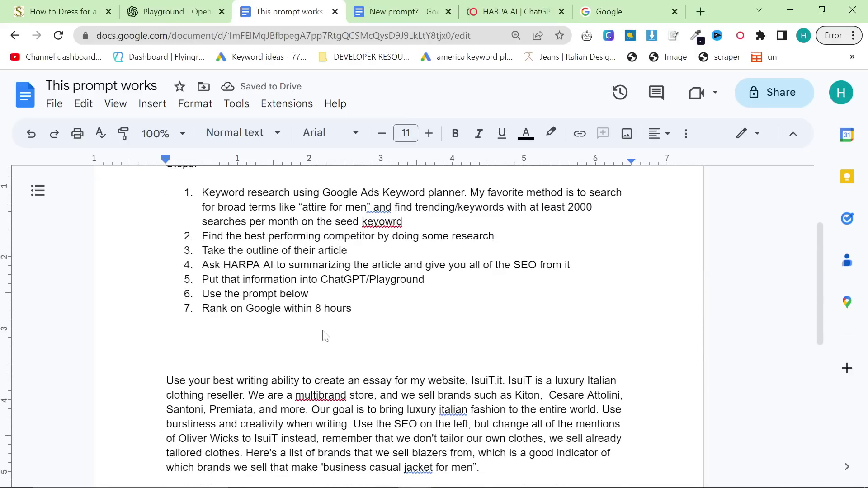
scroll(305, 334, "down", 5)
scroll(235, 323, "up", 2)
left_click_drag(167, 248, 434, 392)
scroll(447, 353, "down", 5)
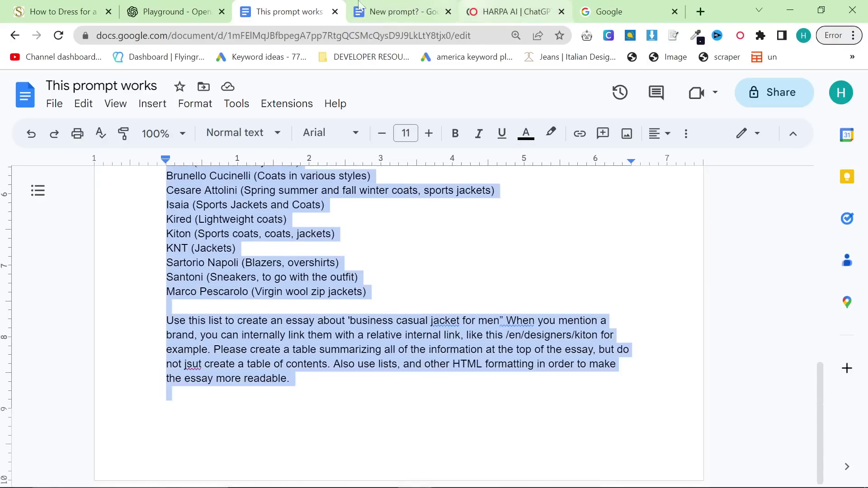
left_click(177, 11)
Step: Paste the essay prompt with its brand list into the empty user message
left_click(405, 205)
key("ctrl+v")
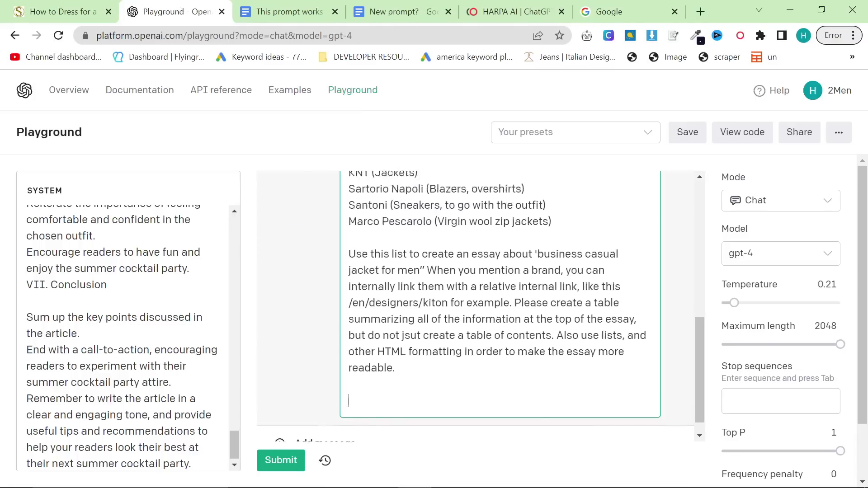
scroll(332, 277, "up", 10)
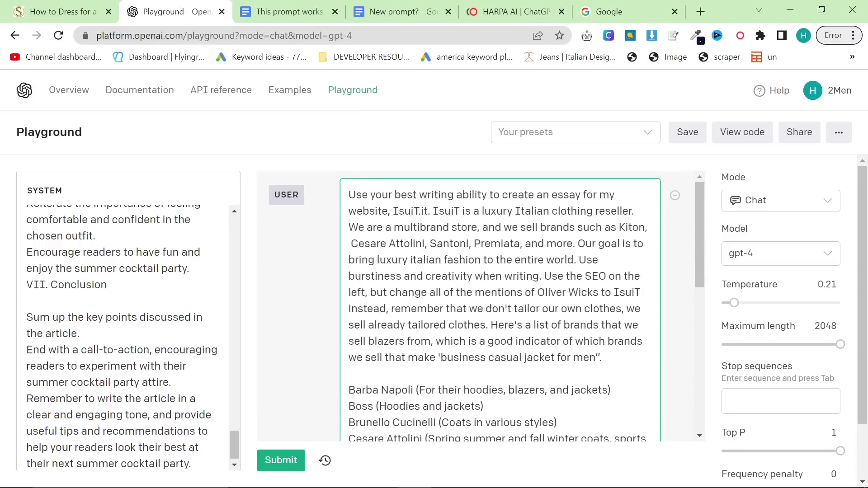
scroll(500, 307, "down", 5)
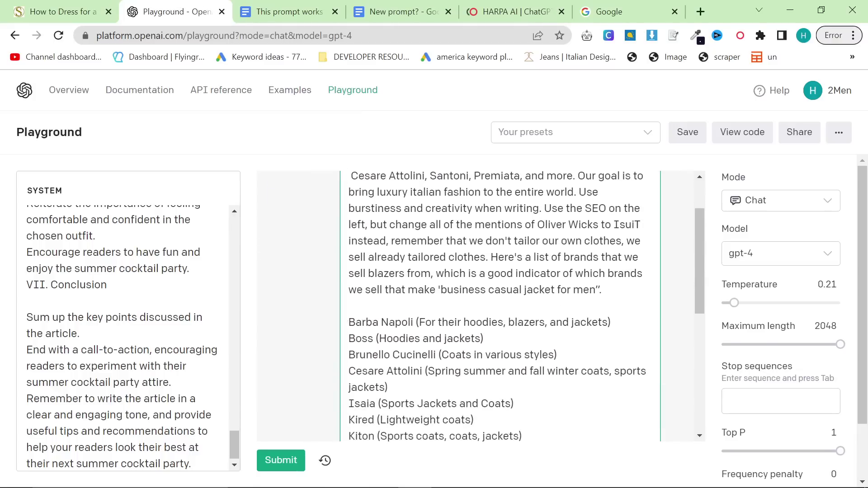
scroll(500, 307, "up", 1)
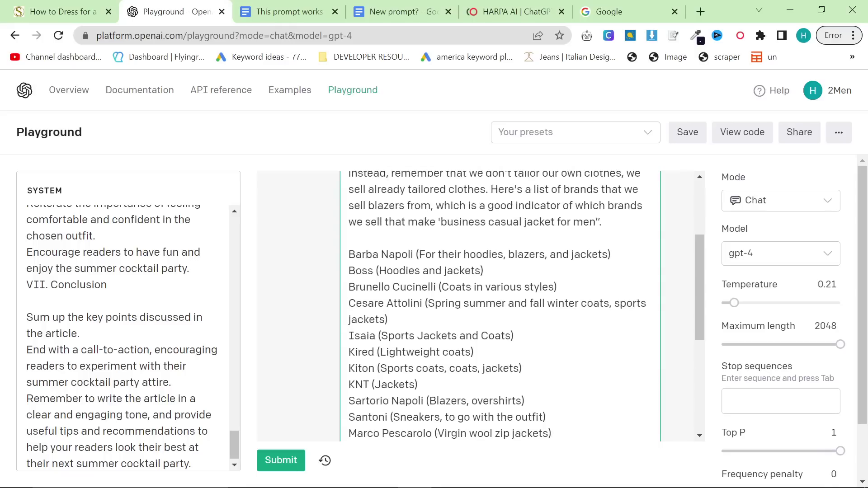
left_click_drag(551, 434, 340, 265)
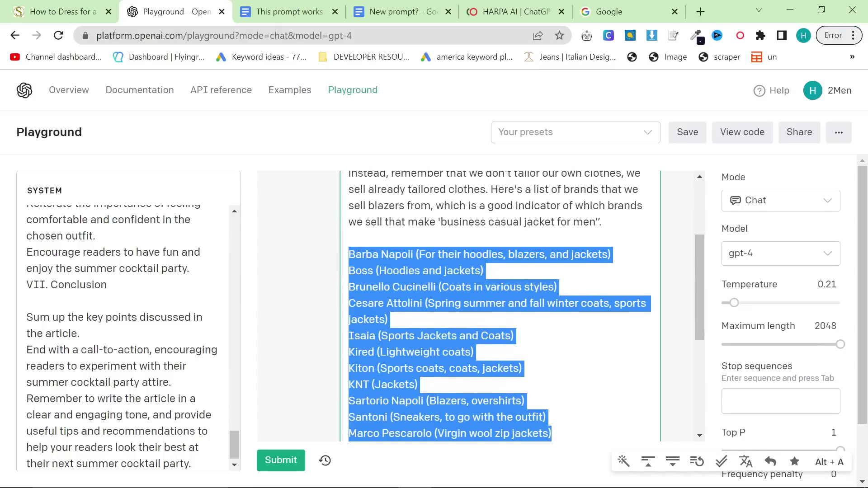
scroll(497, 307, "up", 2)
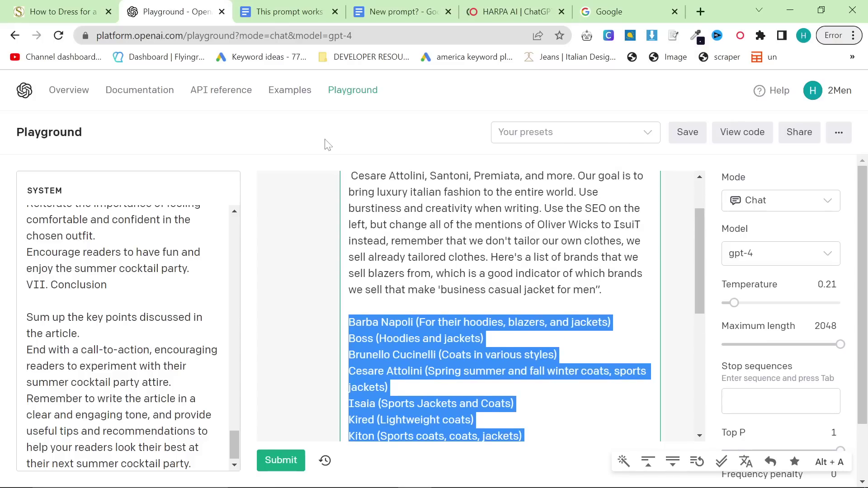
left_click(183, 268)
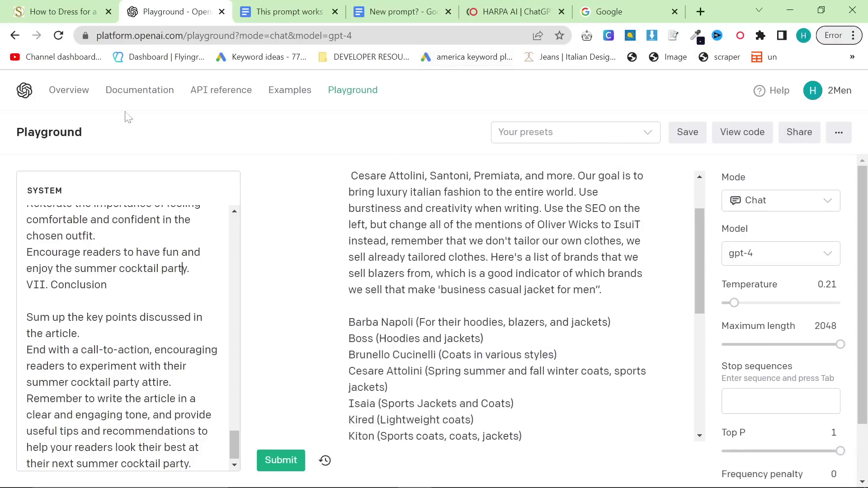
Step: Search the Playground page for 'sirri' to confirm the prompt never mentions it
left_click(86, 10)
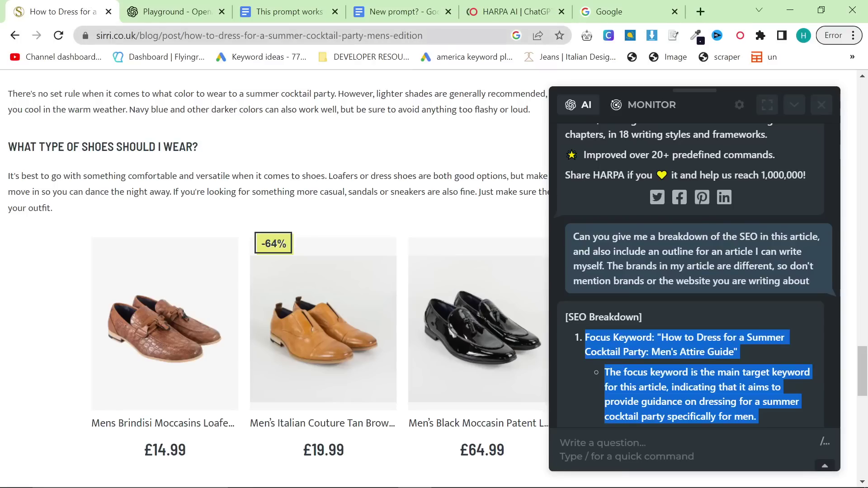
double_click(115, 35)
left_click(169, 12)
key("ctrl+f")
type("sirri.co.uk")
key("BackSpace")
key("BackSpace")
key("BackSpace")
key("BackSpace")
key("BackSpace")
key("BackSpace")
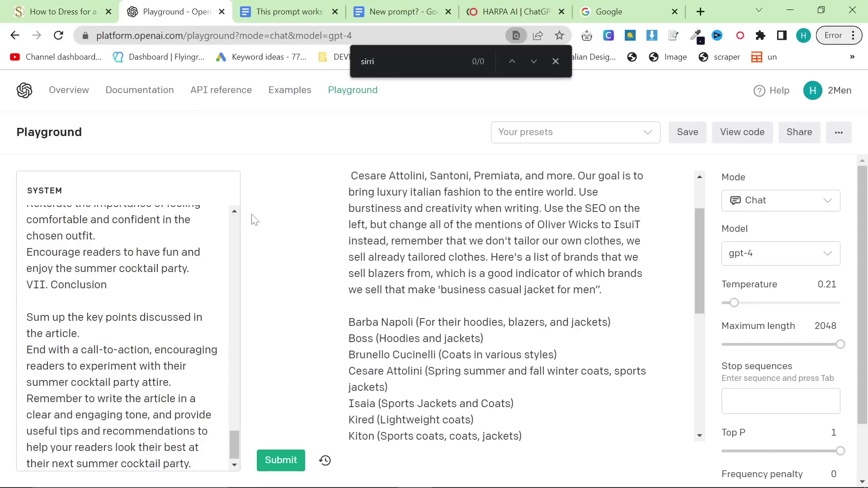
left_click_drag(348, 321, 523, 436)
Step: Delete the clause about renaming Oliver Wicks from the user prompt
left_click(544, 208)
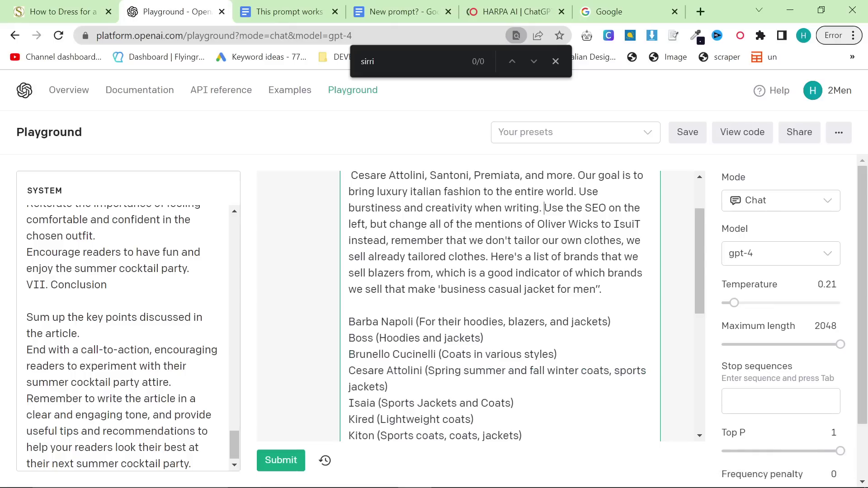
left_click_drag(369, 224, 386, 241)
key("BackSpace")
Step: Change the essay topic to 'summer cocktail attire for men' and drop 'hoodies' from the Barba Napoli line
scroll(500, 294, "up", 3)
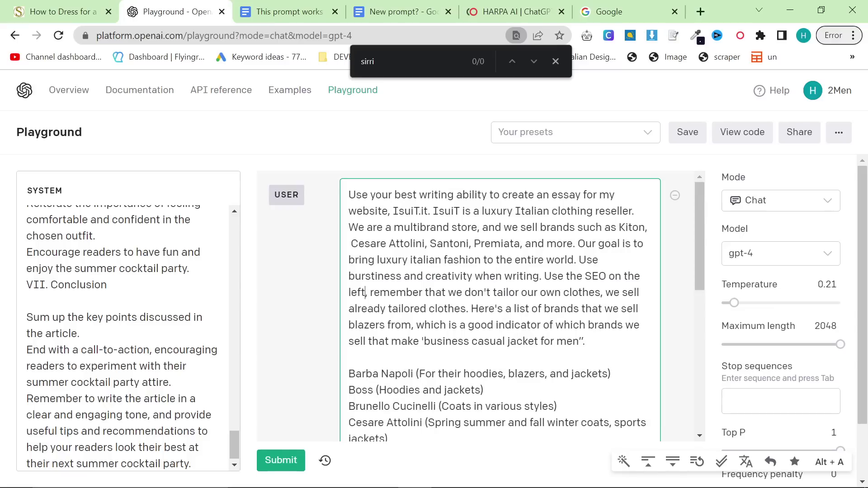
left_click_drag(588, 342, 325, 180)
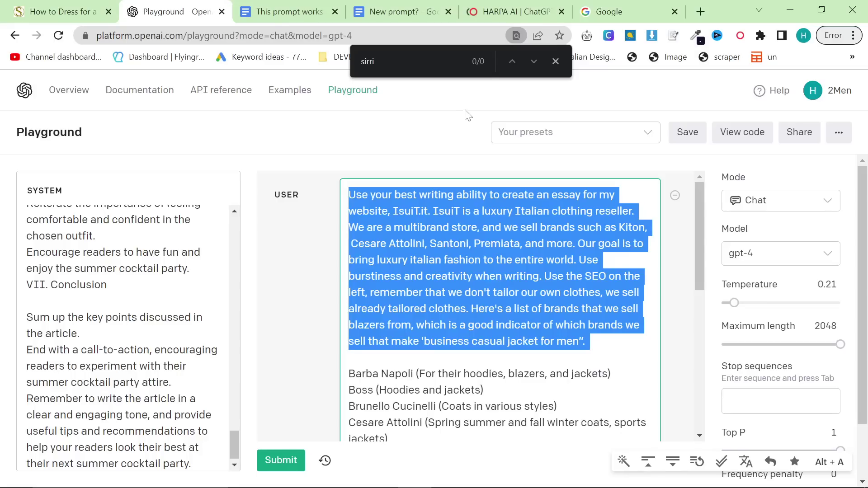
scroll(516, 174, "down", 3)
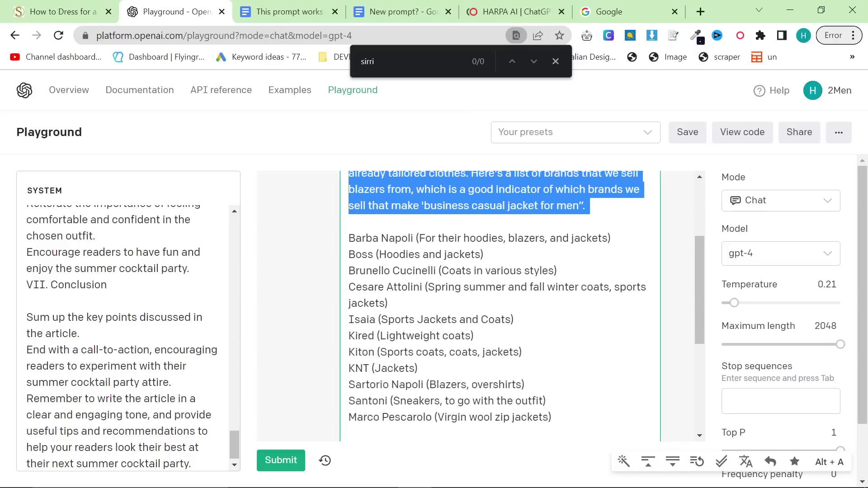
left_click_drag(349, 237, 552, 417)
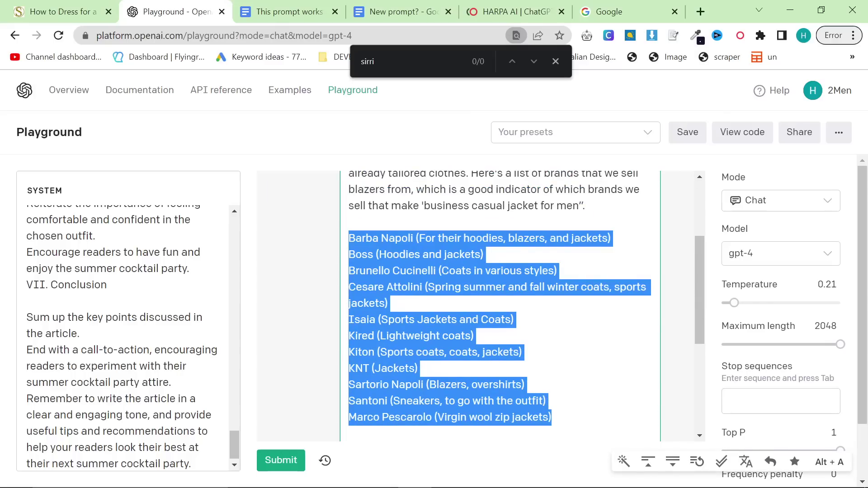
scroll(520, 306, "up", 3)
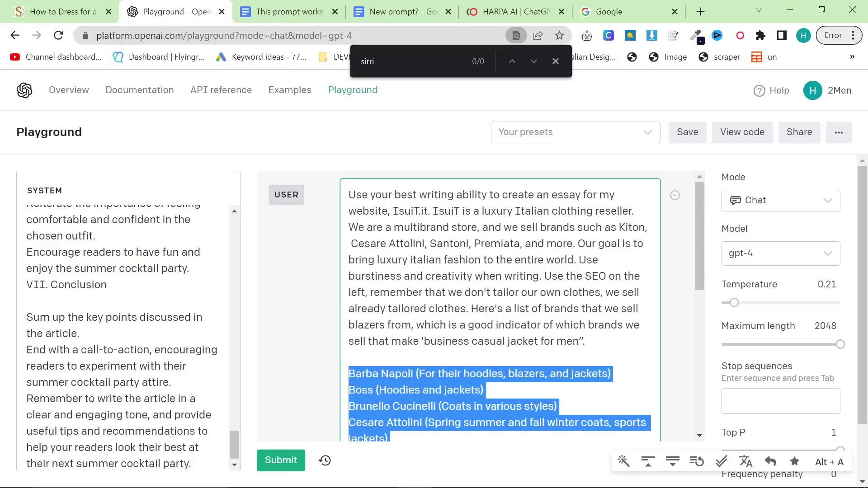
left_click_drag(580, 341, 422, 341)
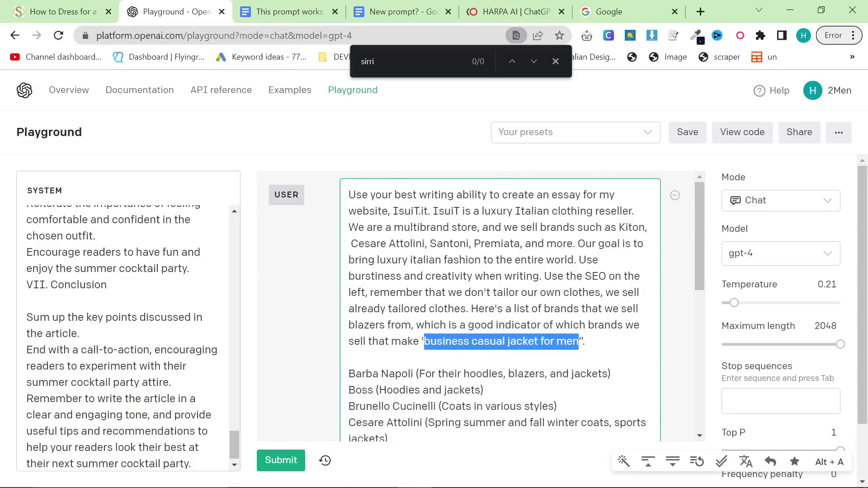
type("summer cocktail at")
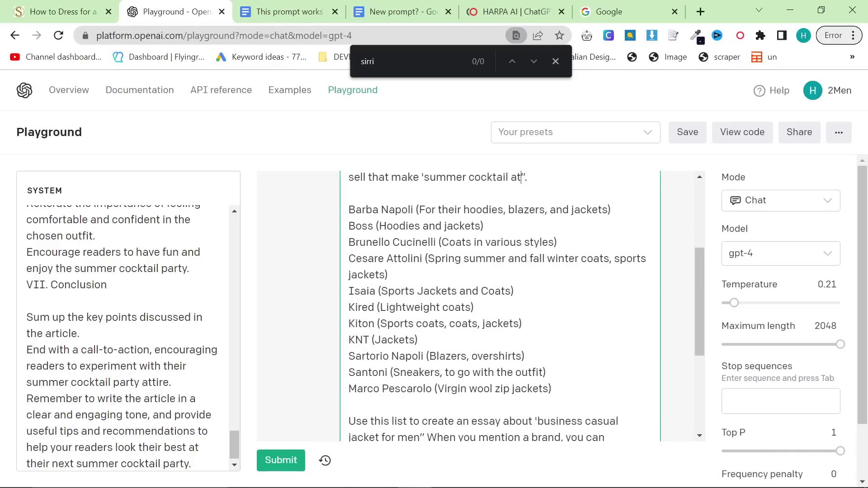
type("tire for men")
double_click(477, 209)
key("BackSpace")
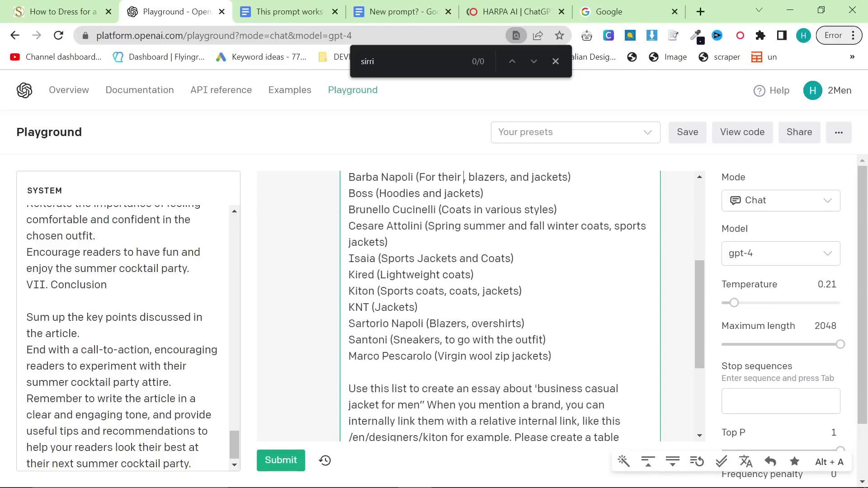
key("BackSpace")
Step: Replace 'business casual jacket for men' in the closing instructions with 'summer cocktail attire for men'
scroll(498, 308, "up", 2)
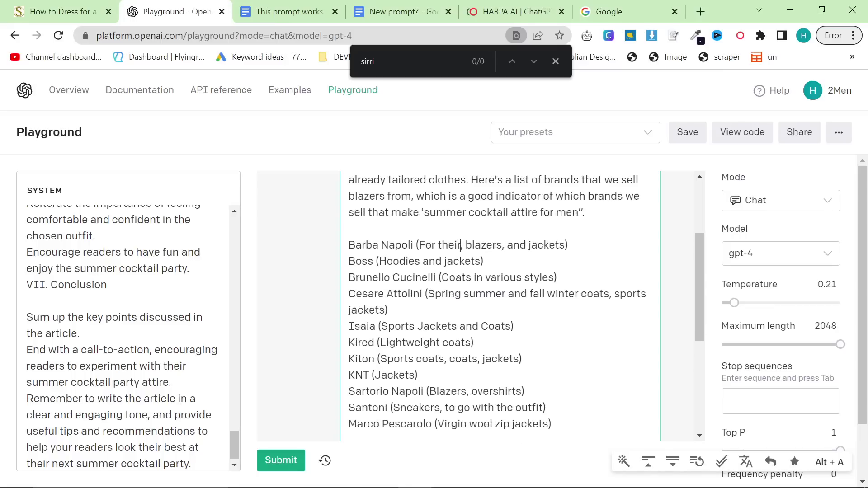
scroll(497, 308, "down", 3)
scroll(498, 308, "up", 3)
left_click_drag(579, 213, 425, 213)
key("ctrl+c")
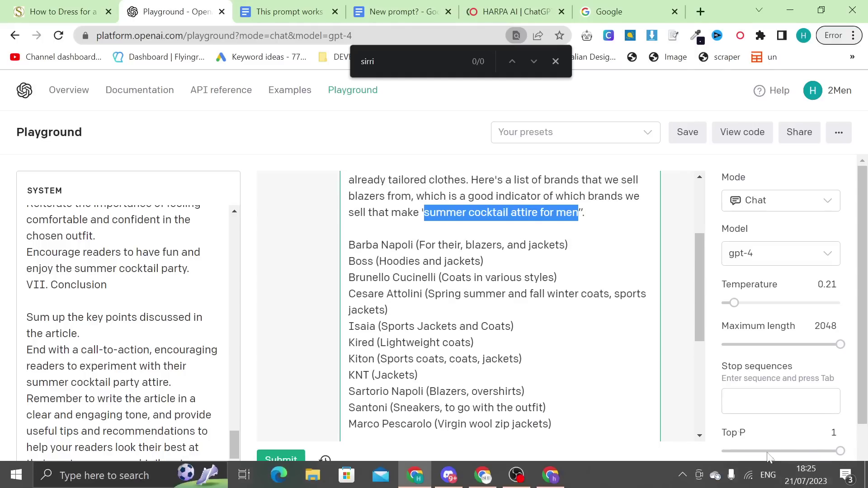
scroll(498, 308, "down", 3)
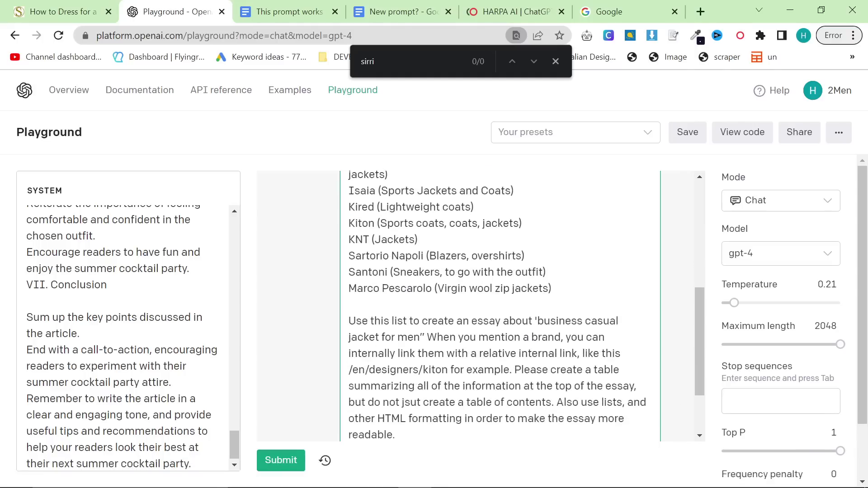
left_click_drag(538, 321, 422, 337)
key("ctrl+v")
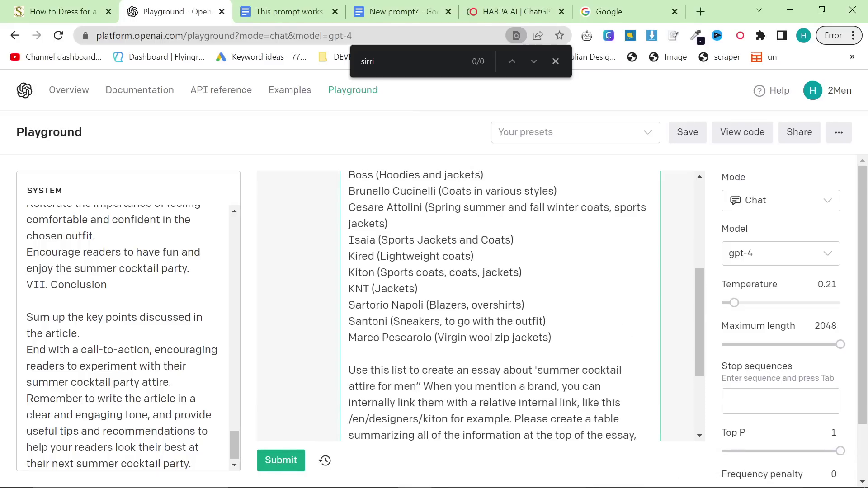
scroll(497, 308, "up", 2)
left_click_drag(546, 389, 368, 226)
left_click(466, 259)
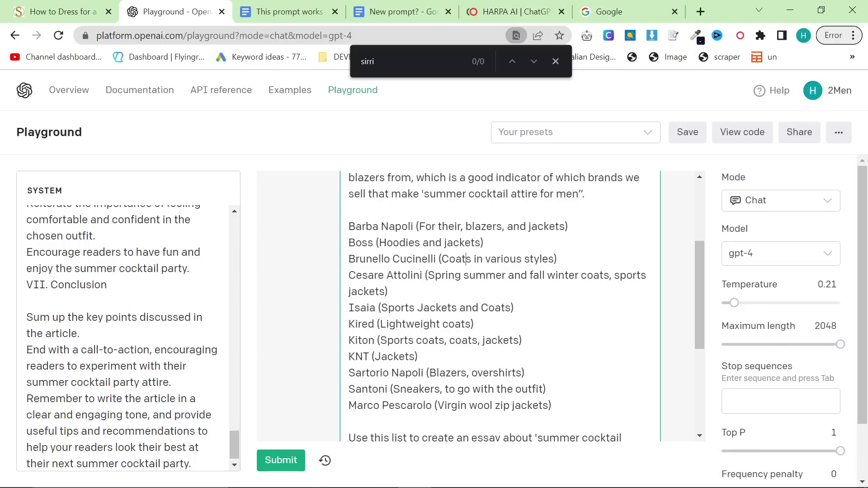
type(", suits")
scroll(500, 306, "up", 5)
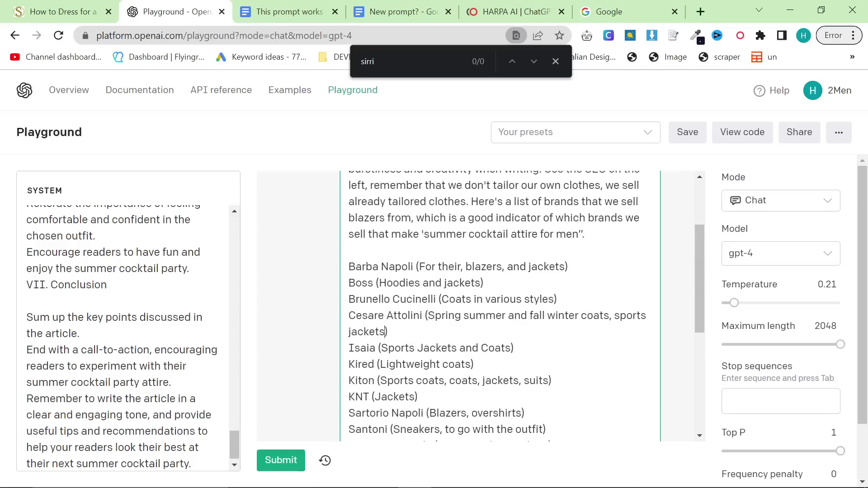
type(", and suits")
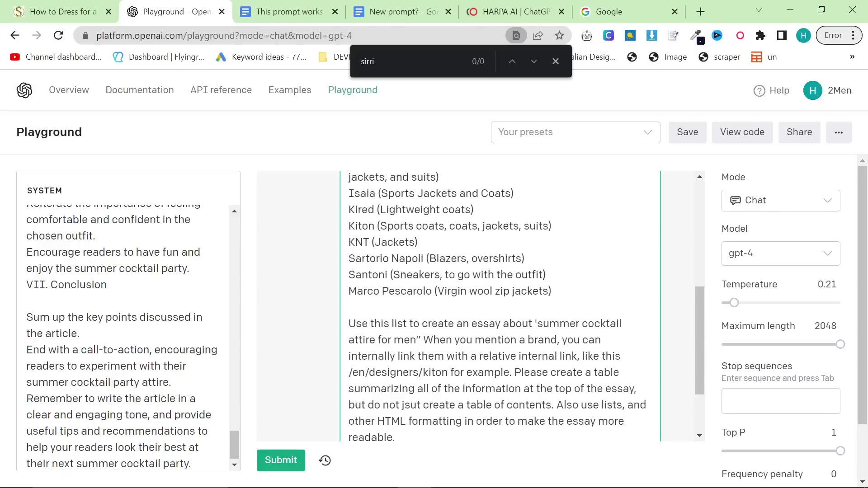
scroll(500, 306, "down", 2)
left_click_drag(349, 256, 612, 289)
left_click(549, 289)
left_click_drag(424, 272, 556, 288)
left_click(561, 304)
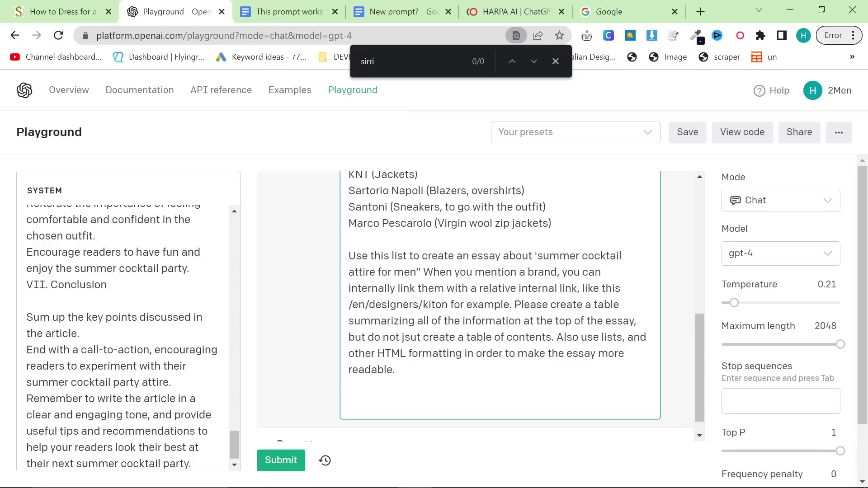
left_click_drag(448, 304, 352, 305)
left_click(409, 304)
left_click_drag(448, 304, 352, 305)
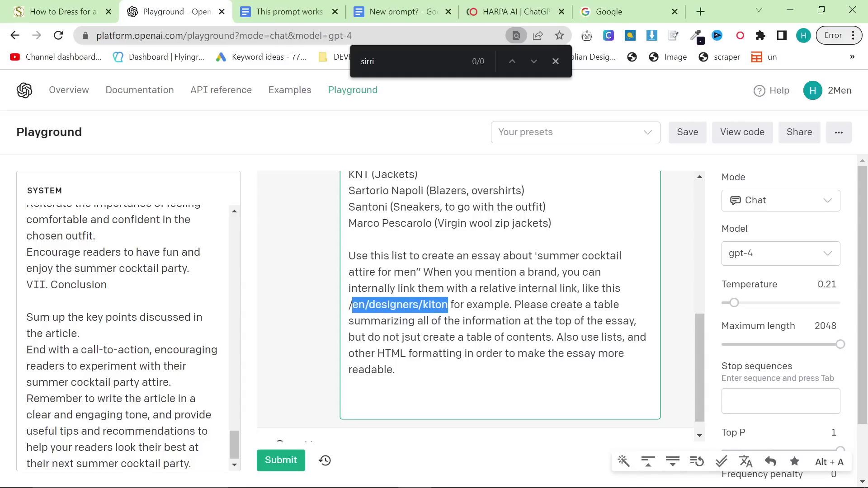
left_click(429, 337)
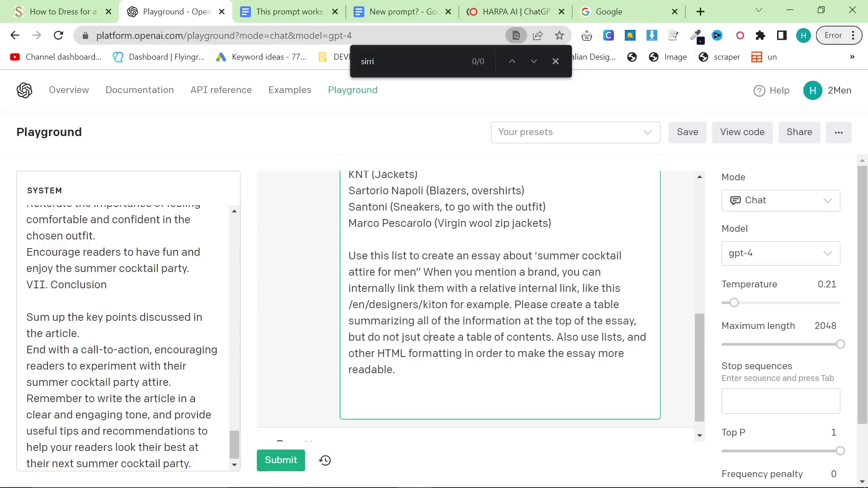
Step: Send the essay prompt to GPT-4, then follow up with 'Make sure to give me markdown'
left_click(289, 462)
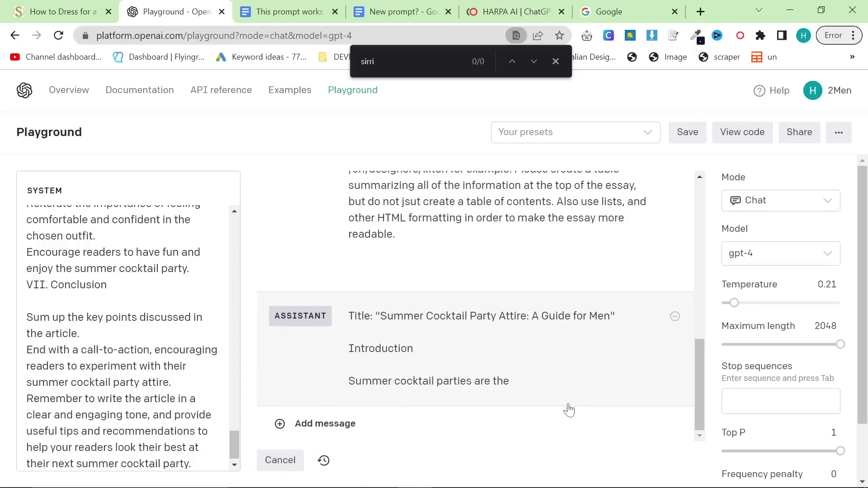
left_click(281, 461)
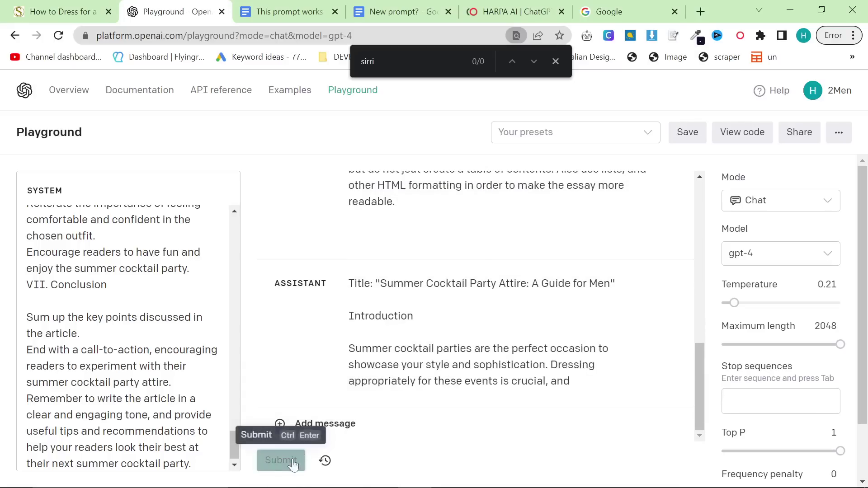
left_click(406, 429)
type("Make su")
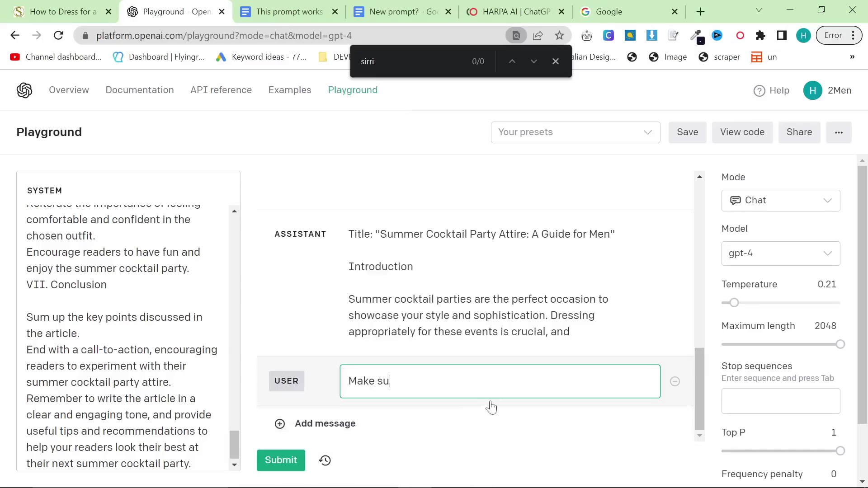
type("re to give me markdown")
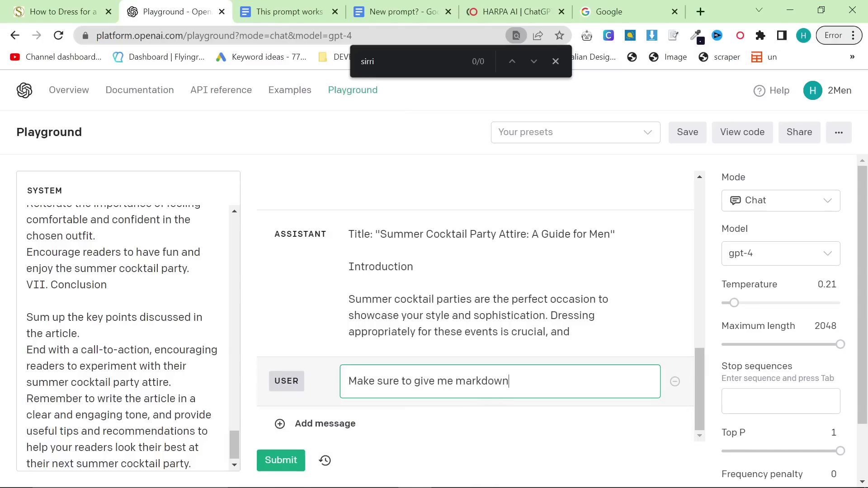
left_click(280, 461)
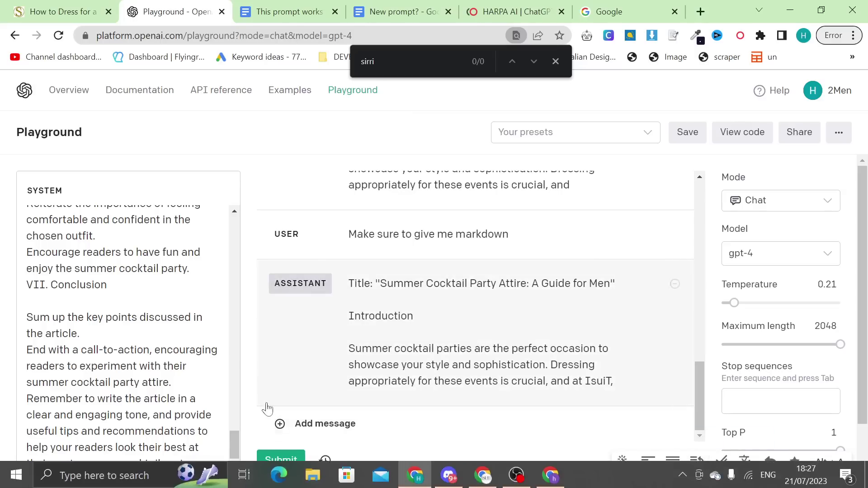
left_click(358, 424)
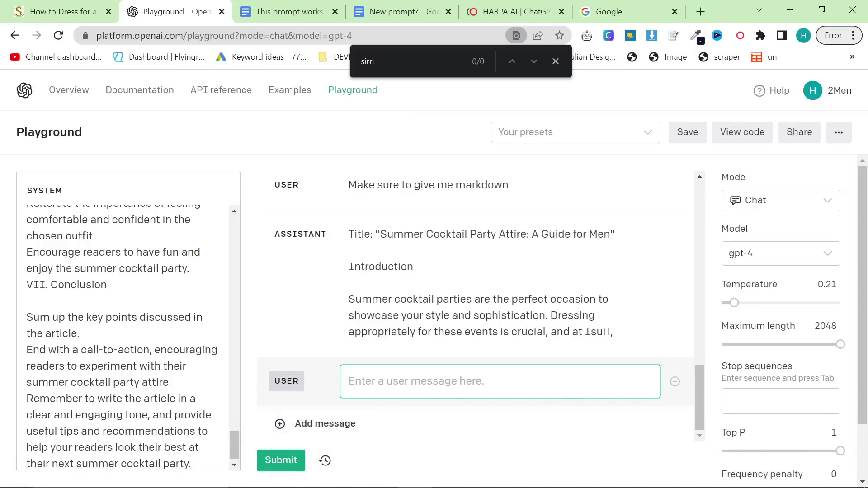
Step: Ask GPT-4 to 'Write the first 1/2 of this article', stopping once it reaches Hats
type("Write the first")
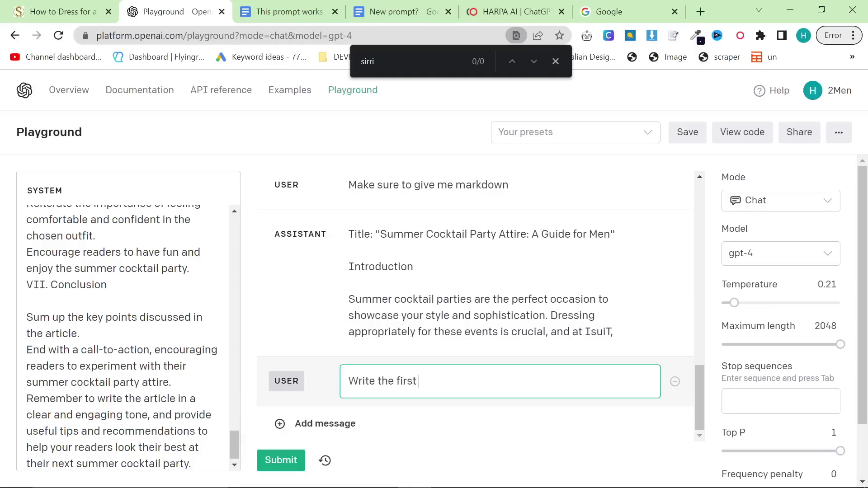
type(" 1/2 of this article")
left_click(271, 462)
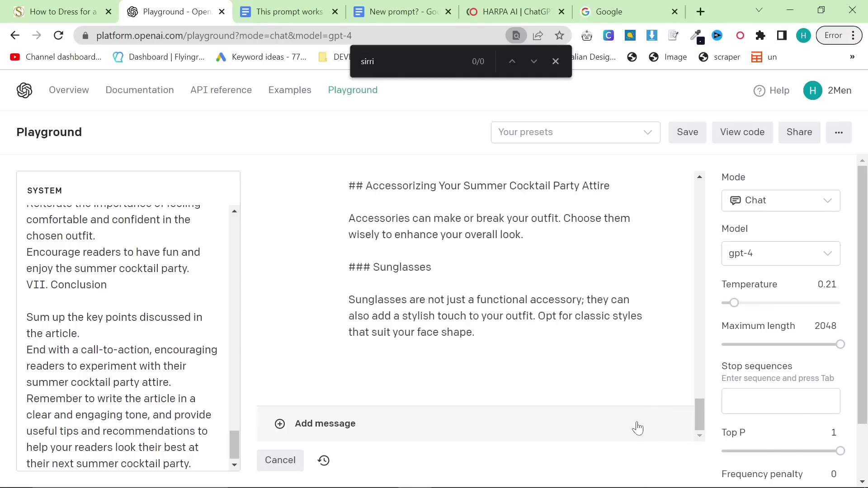
left_click(298, 465)
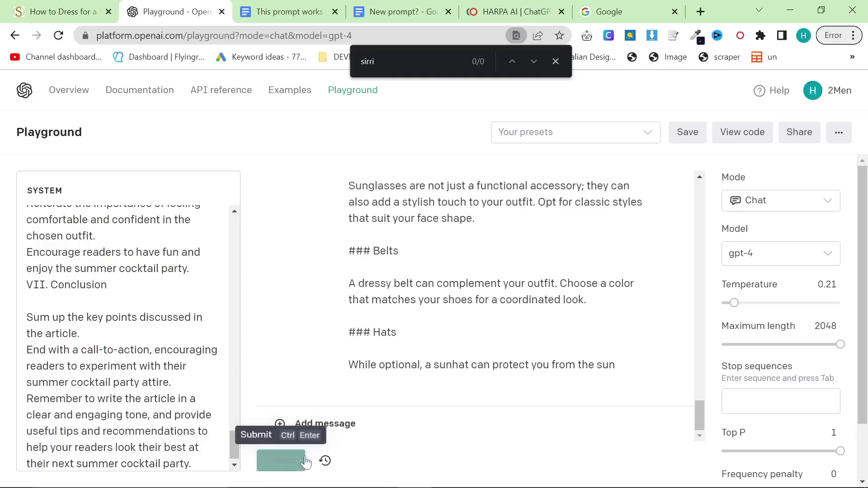
Step: Ask GPT-4 to 'Write part 2/2' of the article
left_click(356, 425)
type("Write")
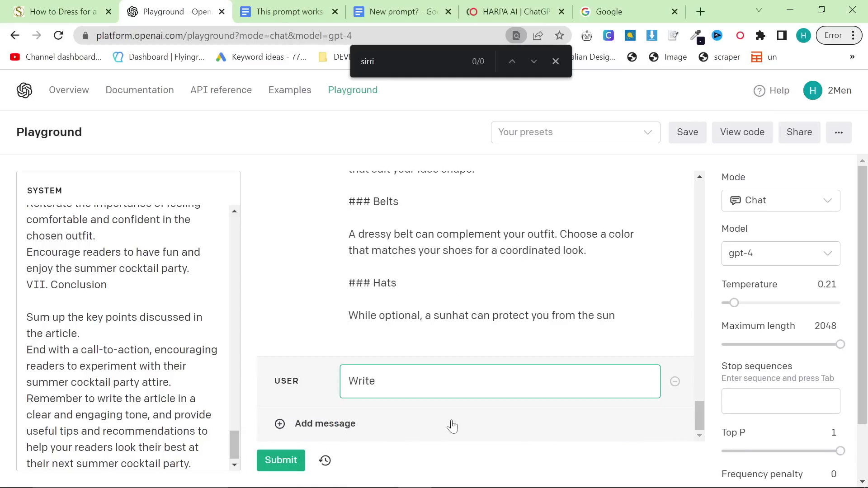
type(" part 1/")
key("BackSpace")
key("BackSpace")
type("2/2")
left_click(294, 461)
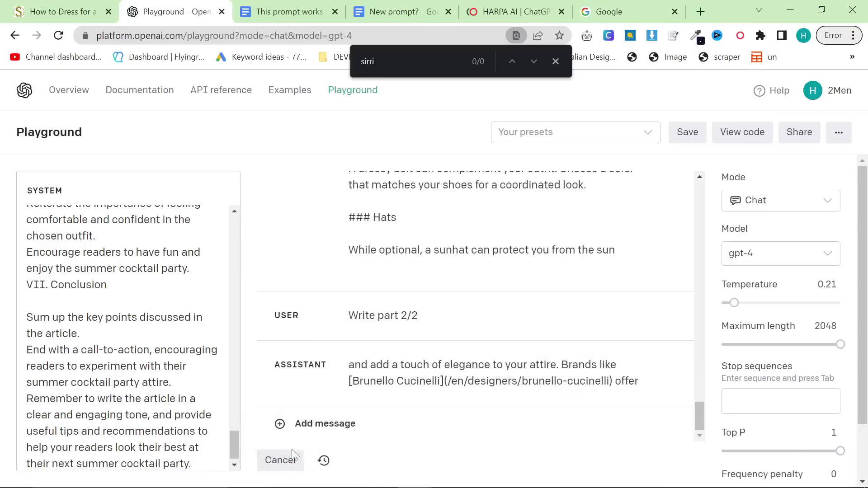
Step: Select all the markdown text of the first-half reply
scroll(466, 382, "up", 10)
scroll(465, 382, "up", 6)
left_click(488, 377)
key("ctrl+a")
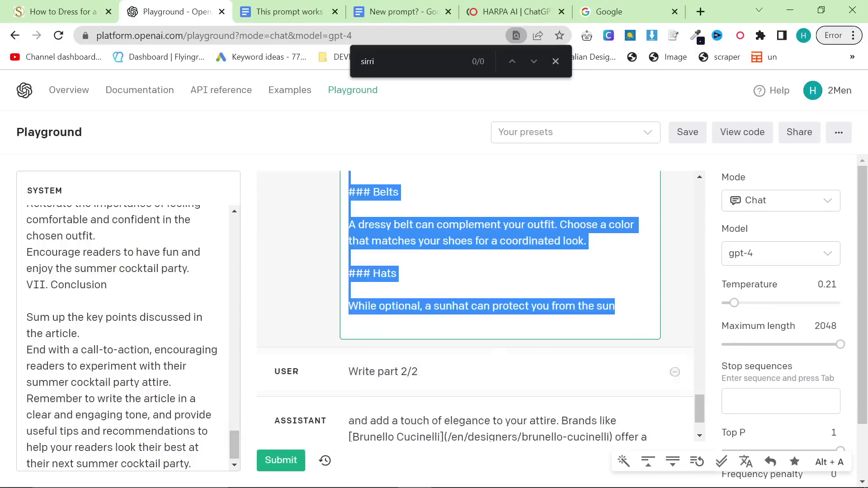
scroll(515, 353, "up", 15)
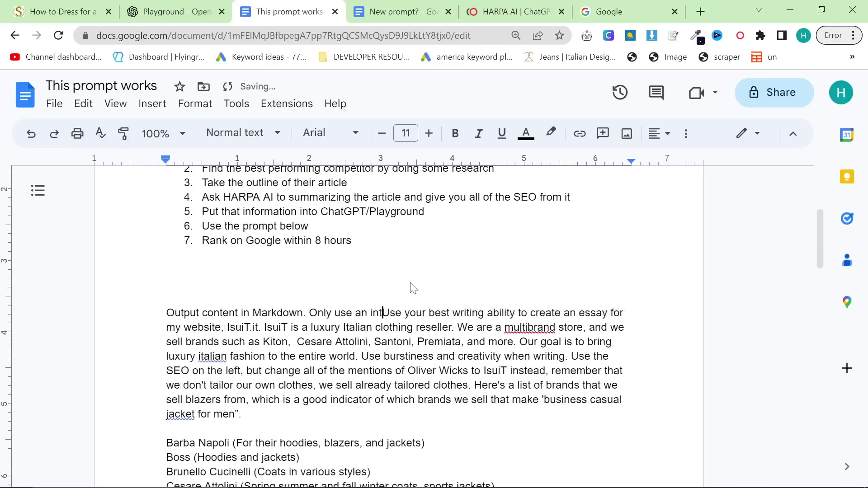
Step: Add 'Only use an internal link once.' to the saved Google Docs prompt
type("ink once.")
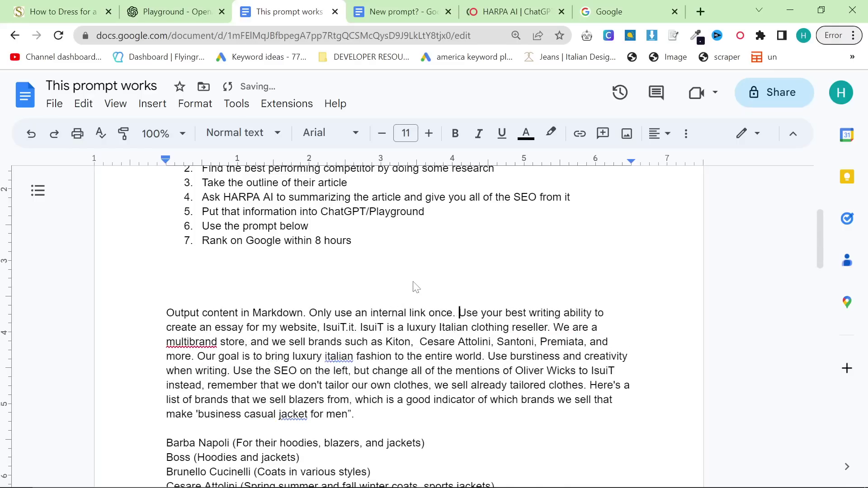
left_click(178, 14)
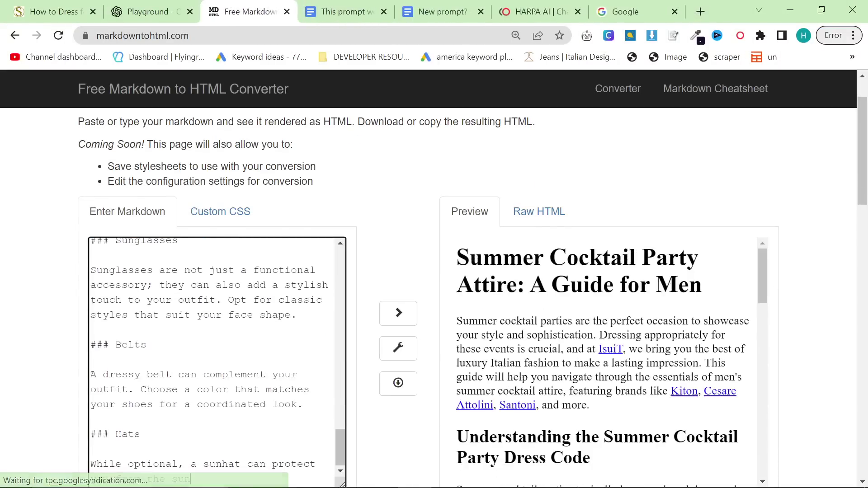
Step: Review the rendered HTML preview down to the Hats section, then go back to the Playground
scroll(653, 357, "down", 6)
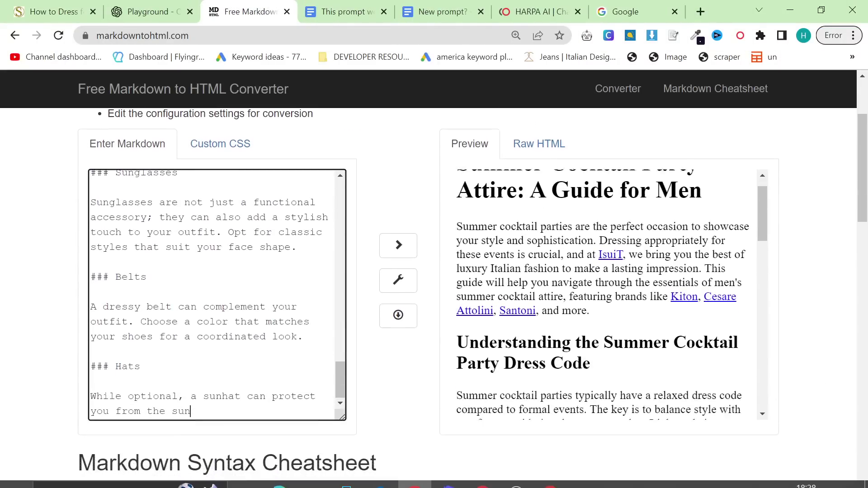
scroll(653, 356, "down", 9)
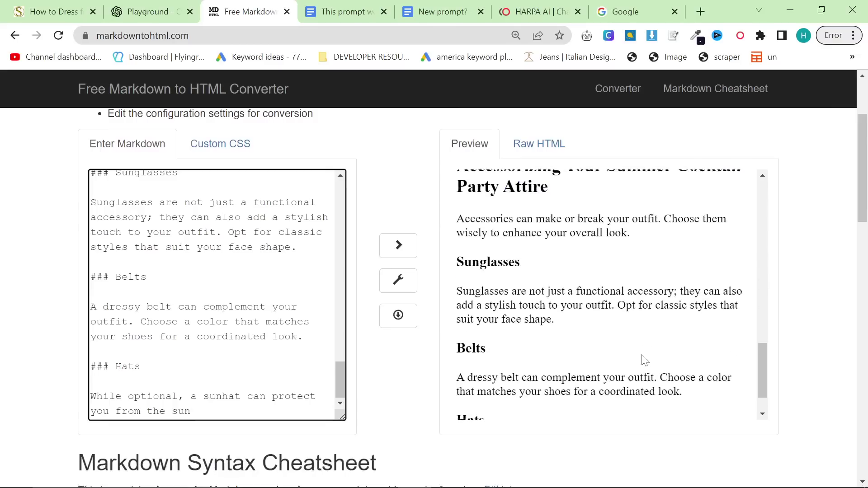
scroll(632, 369, "down", 3)
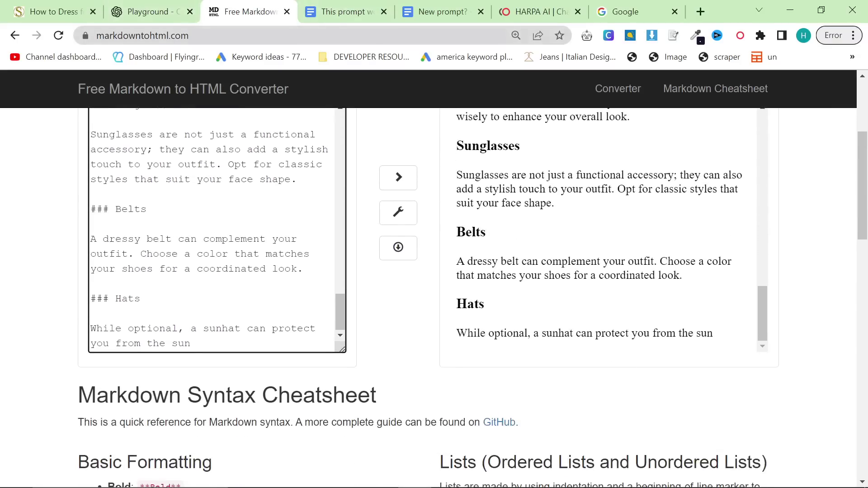
left_click(149, 13)
Step: Ask GPT-4 for an FAQ section under an h2 heading plus FAQPage schema in a script tag
scroll(536, 414, "down", 5)
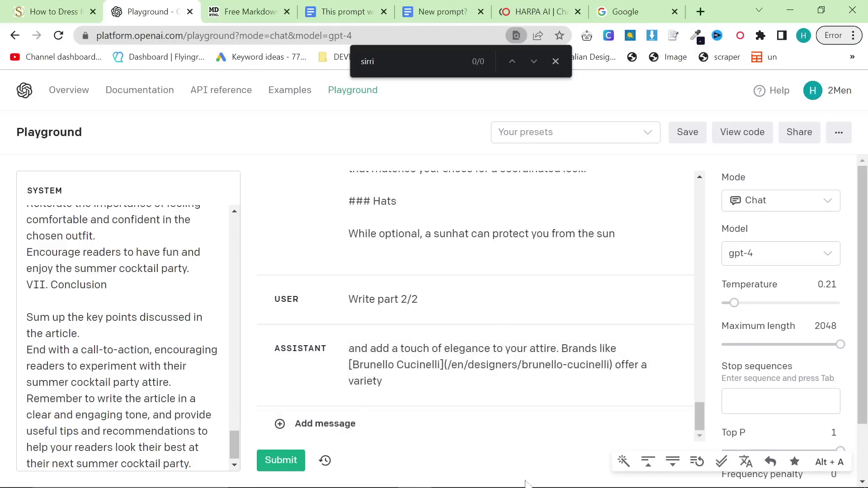
left_click(371, 427)
type("Can you g")
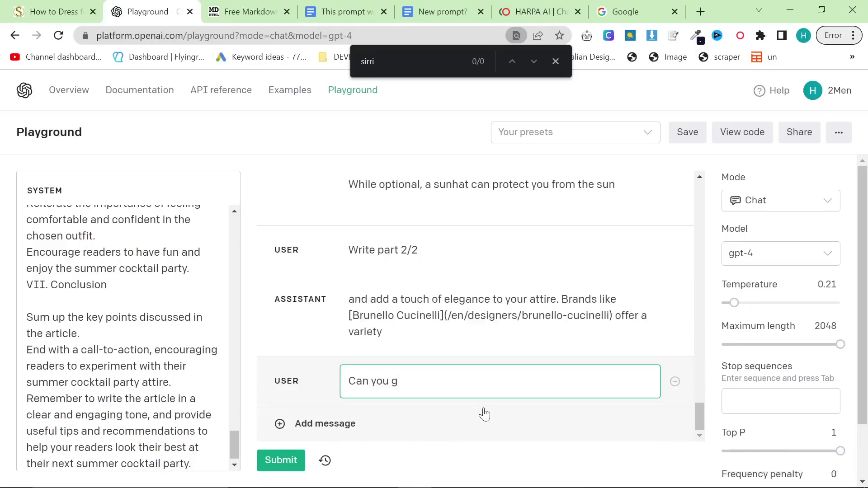
type("ive me an FA")
key("BackSpace")
type("FA")
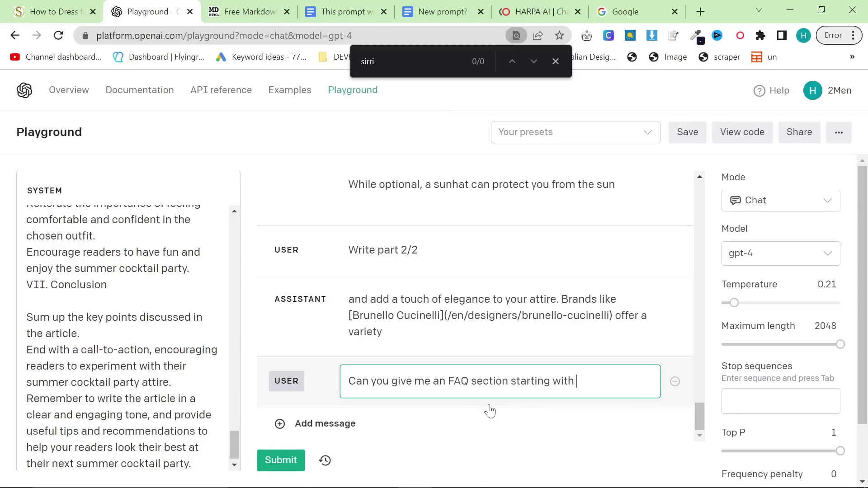
type("and")
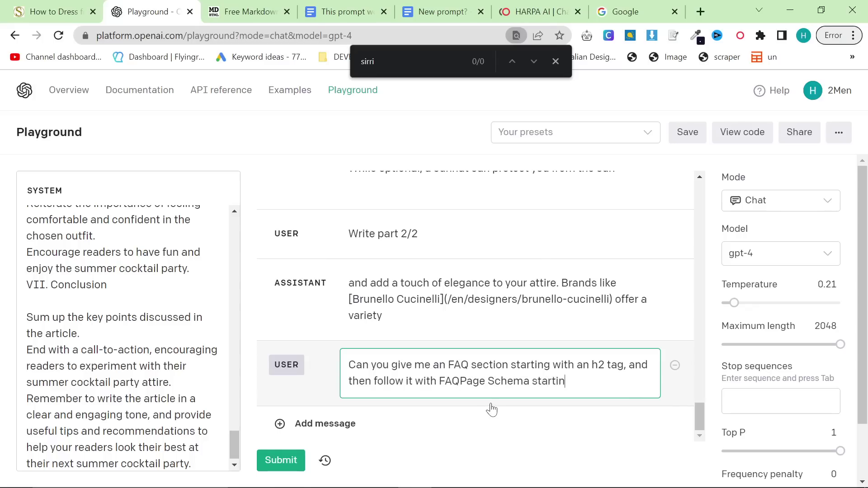
type("h a script tag")
left_click(263, 467)
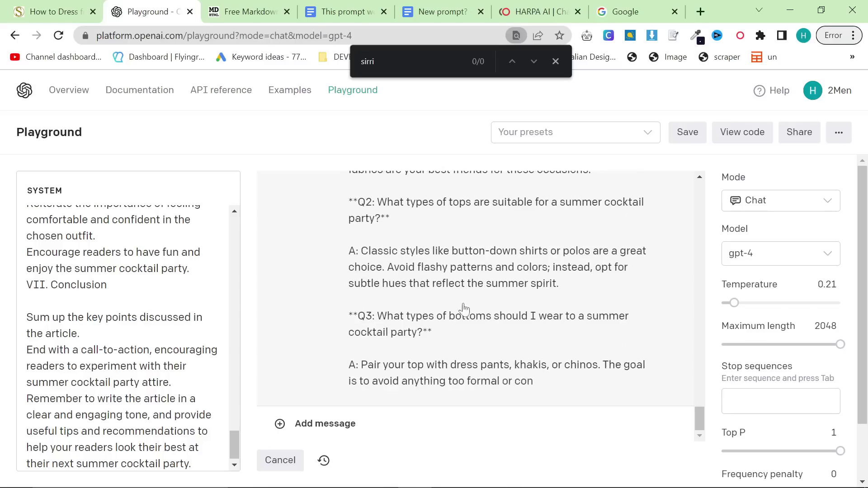
Step: Log in to the site's WordPress admin at /wp-admin, then return to the Playground
left_click(633, 11)
left_click(272, 36)
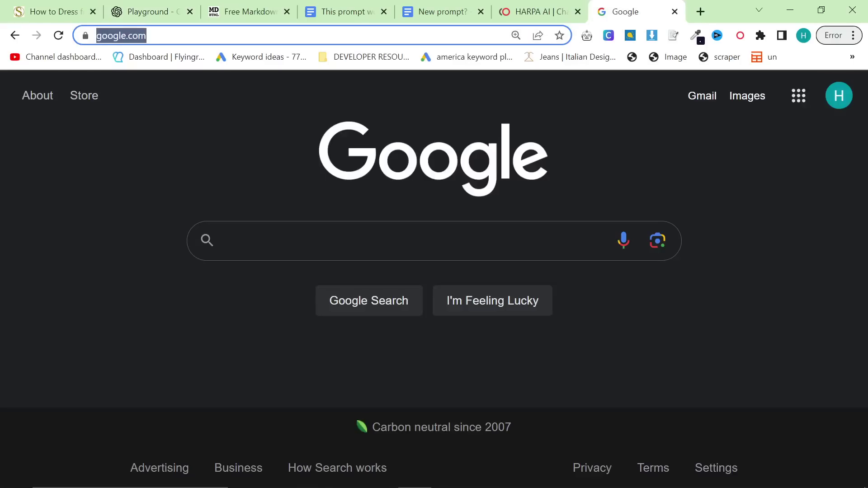
type("giucas.com")
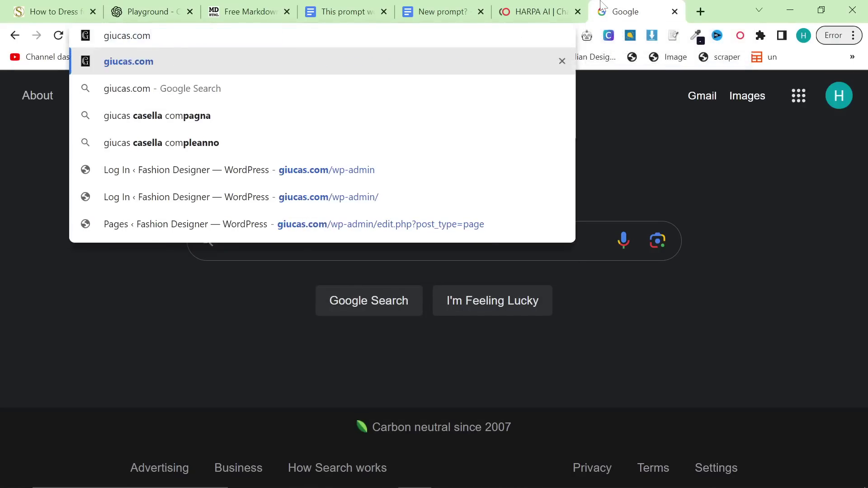
type("/wp-")
key("BackSpace")
key("BackSpace")
type("-admin")
key("Return")
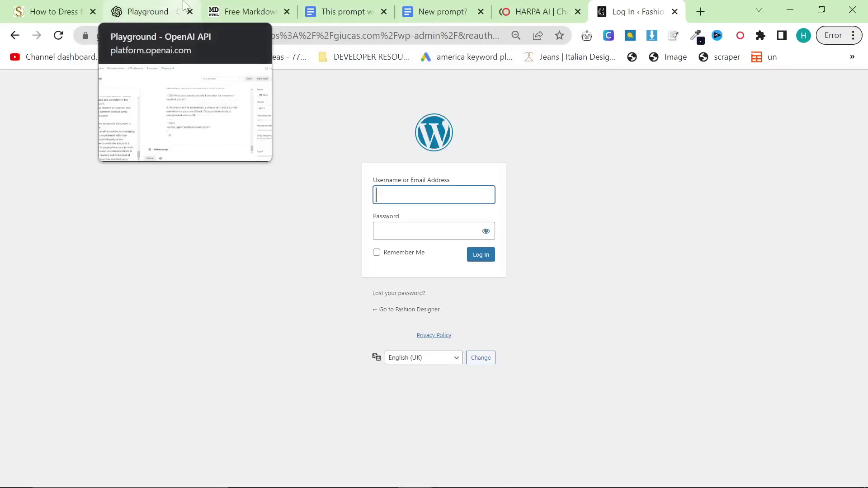
left_click(481, 254)
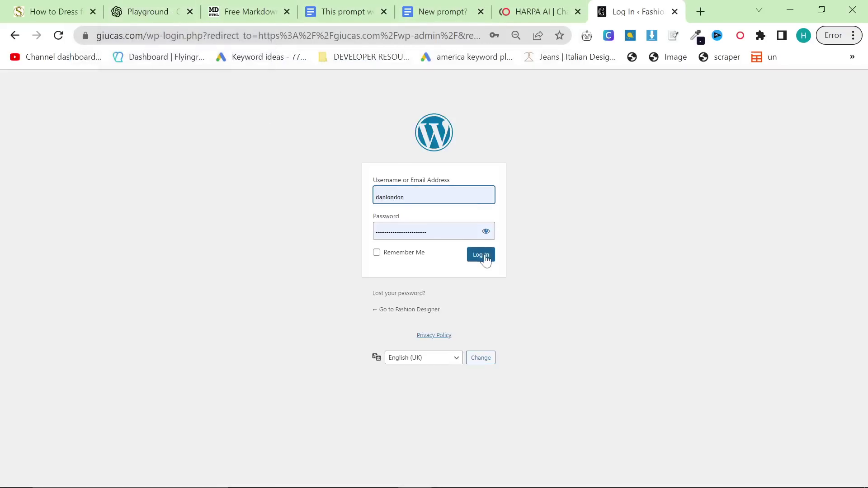
left_click(162, 6)
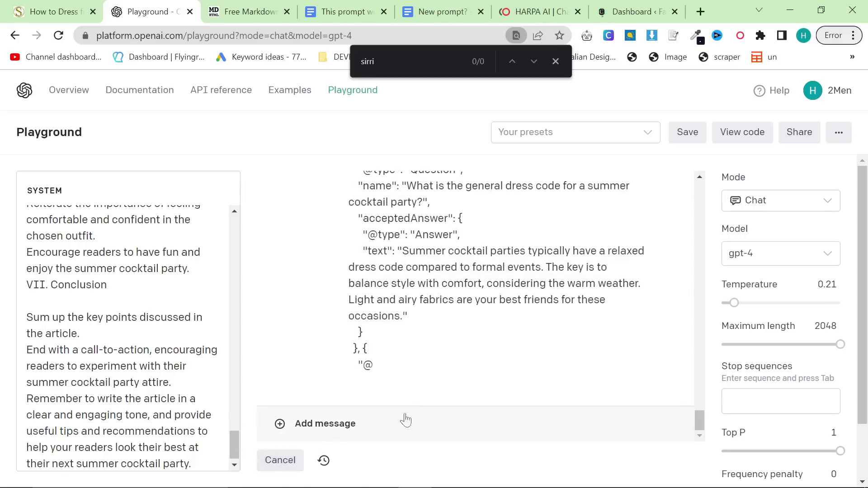
Step: Stop GPT-4's reply and paste its FAQ code at the end of the article markdown
left_click(280, 460)
left_click(471, 304)
key("ctrl+a")
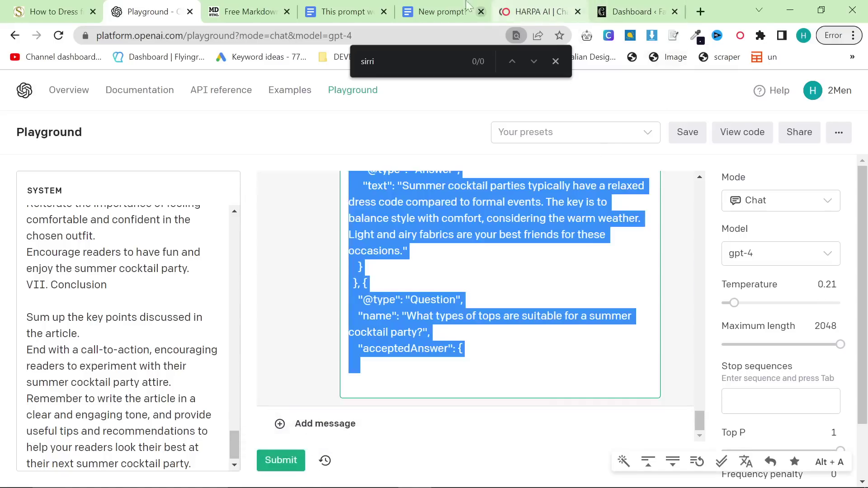
left_click(244, 11)
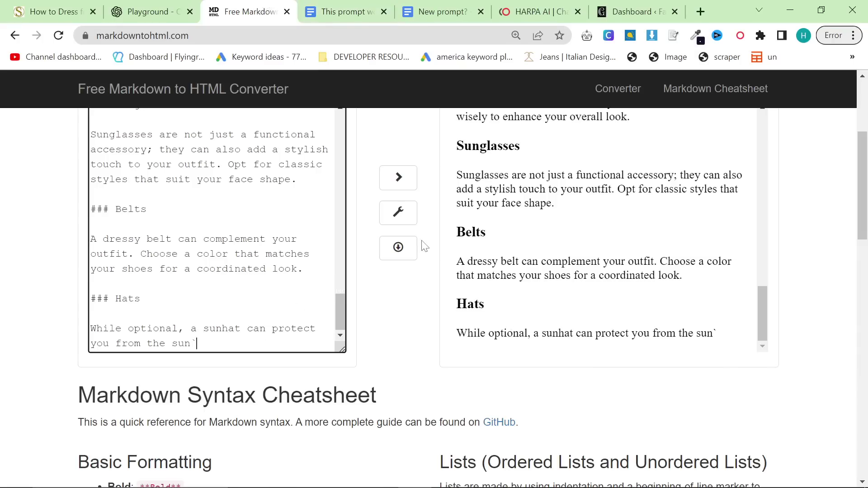
key("ctrl+v")
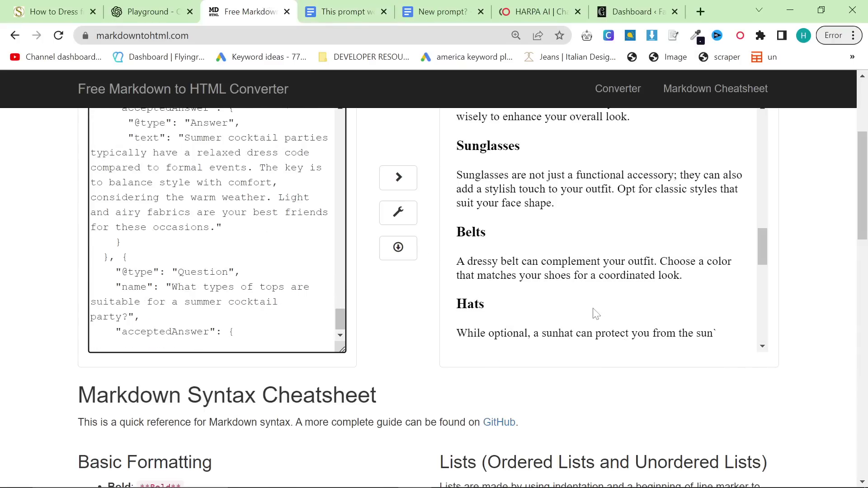
Step: Show the Raw HTML output and select all the converted HTML to copy it
scroll(823, 276, "up", 4)
scroll(795, 285, "down", 5)
scroll(724, 276, "up", 5)
left_click(532, 267)
scroll(532, 267, "down", 5)
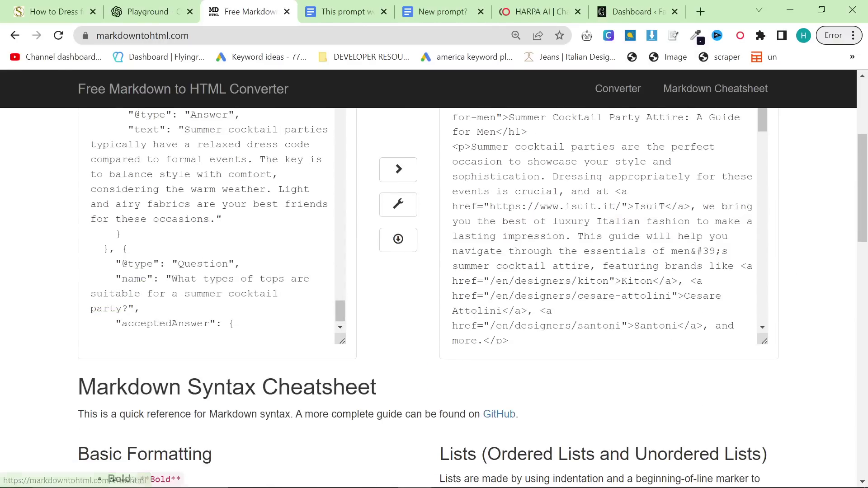
left_click(588, 217)
key("ctrl+a")
Step: Create a new WordPress post, paste the article into it, then undo the paste
left_click(636, 7)
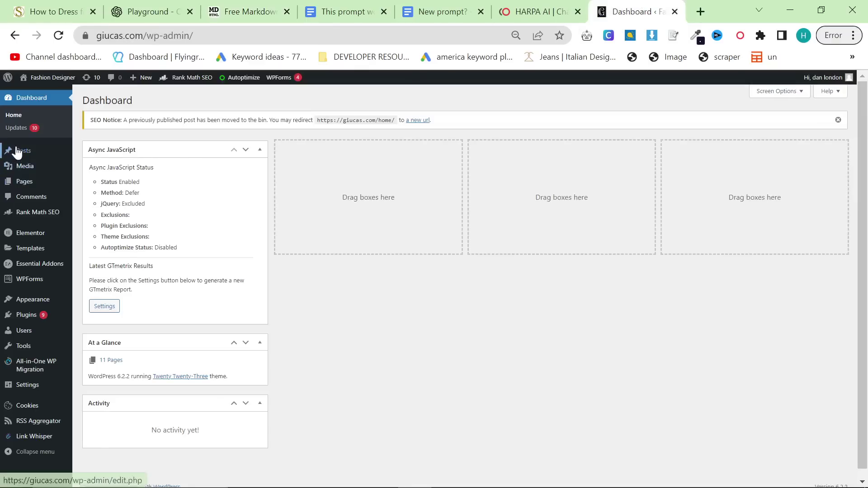
left_click(92, 153)
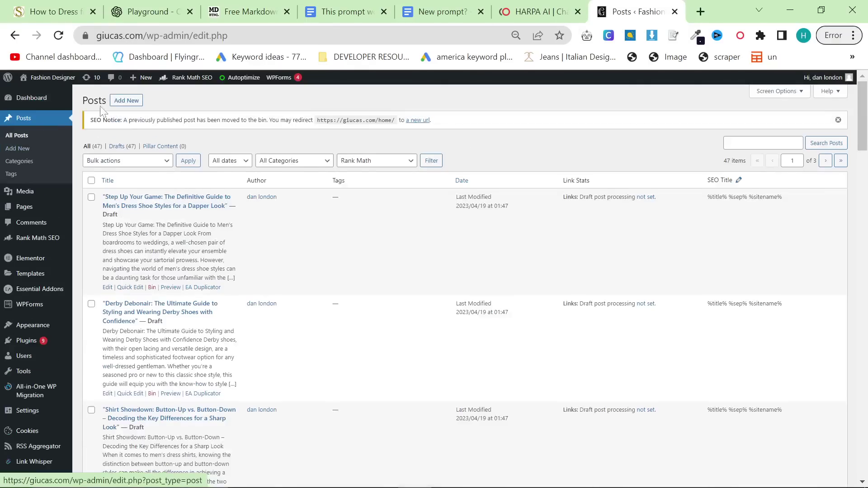
left_click(123, 102)
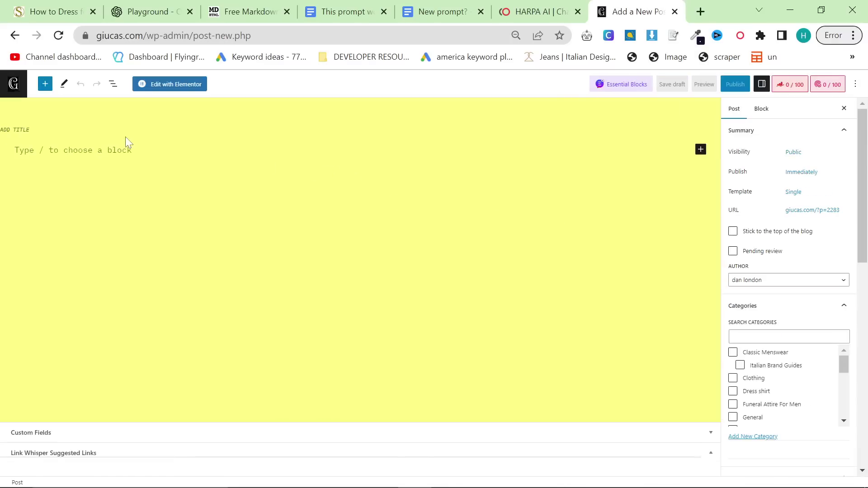
key("ctrl+v")
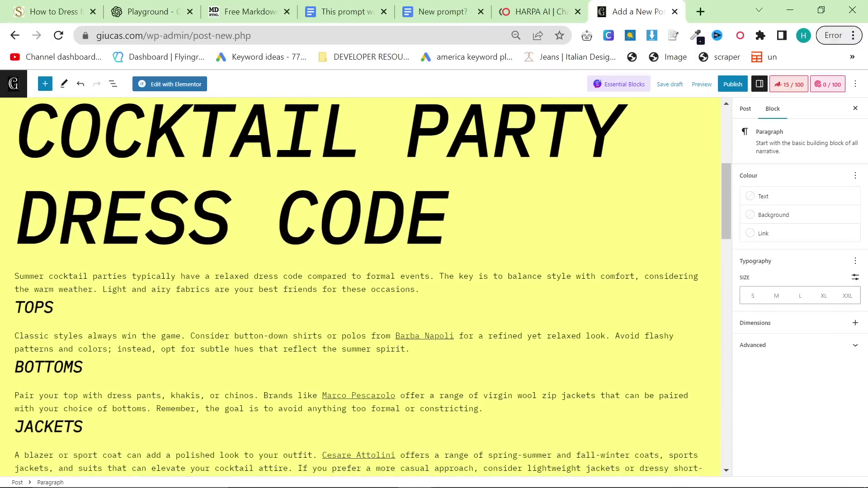
key("ctrl+z")
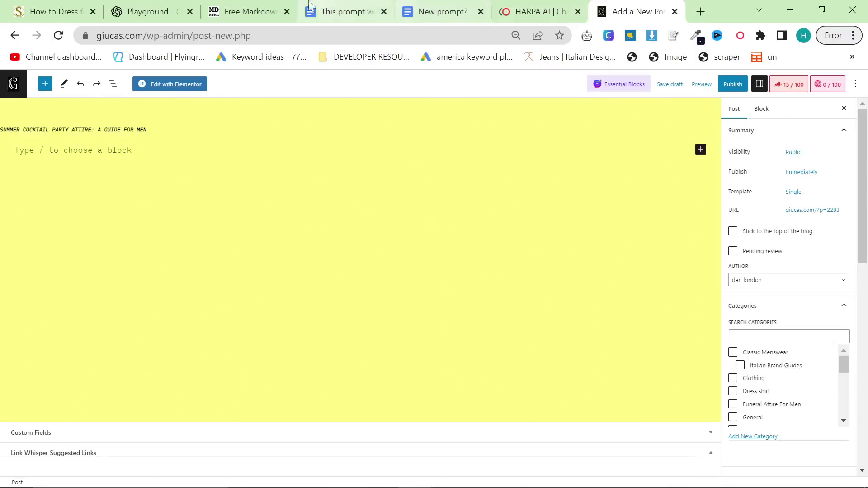
Step: Recopy all of the raw HTML from the markdown converter
left_click(246, 11)
scroll(212, 226, "up", 10)
scroll(212, 226, "up", 5)
scroll(37, 306, "up", 5)
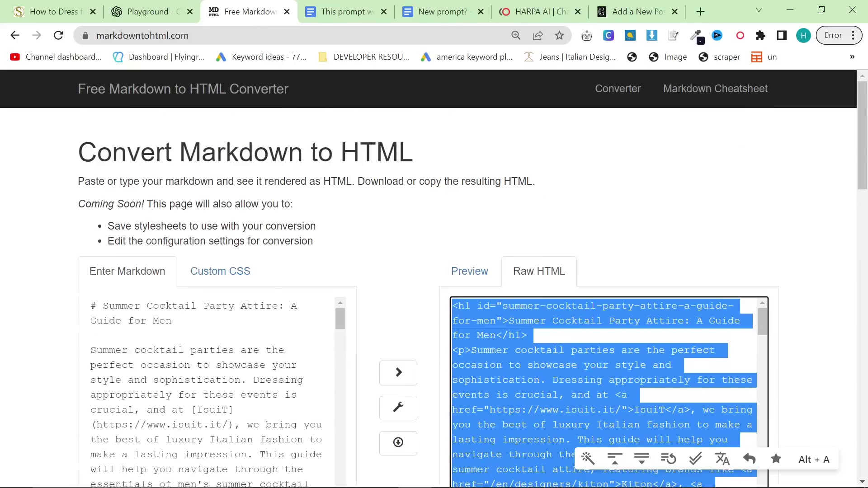
key("ctrl+a")
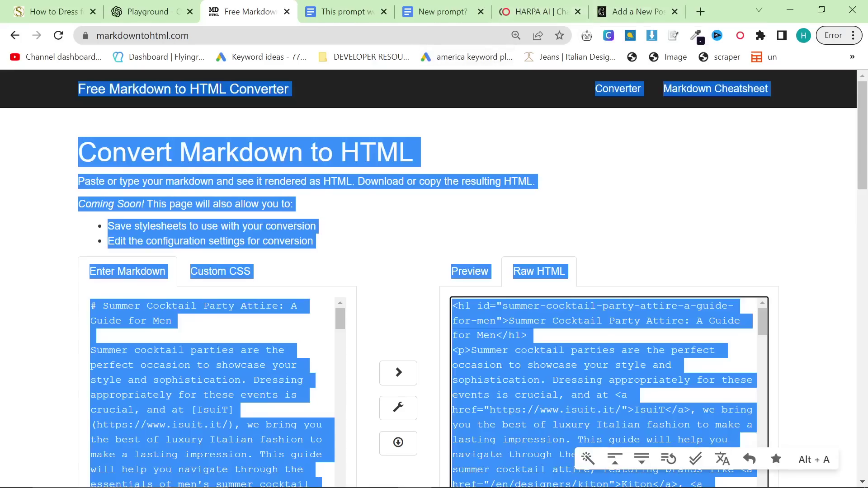
left_click(605, 394)
key("ctrl+a")
Step: Paste the converted article over the title field of the new post
left_click(628, 13)
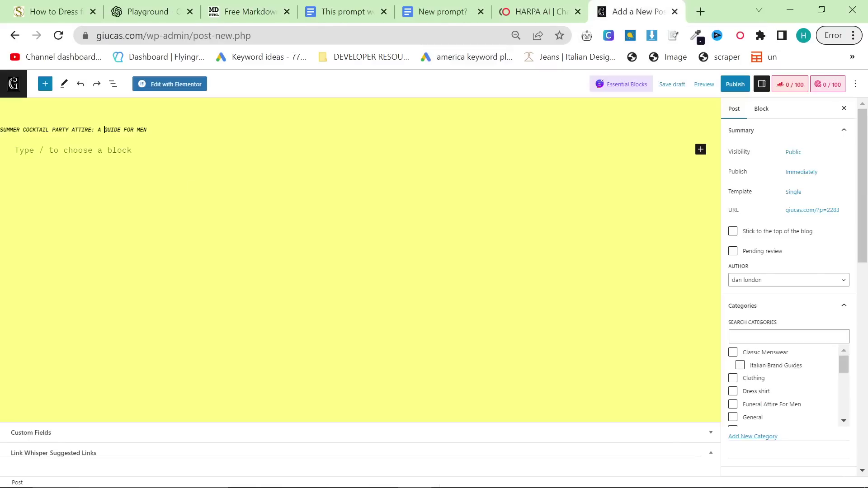
left_click(118, 156)
left_click(129, 131)
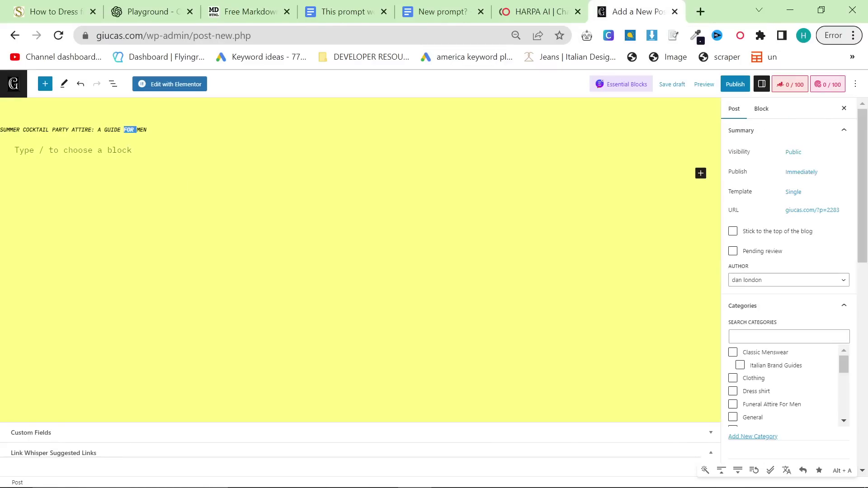
double_click(129, 130)
type("``")
mouse_move(604, 481)
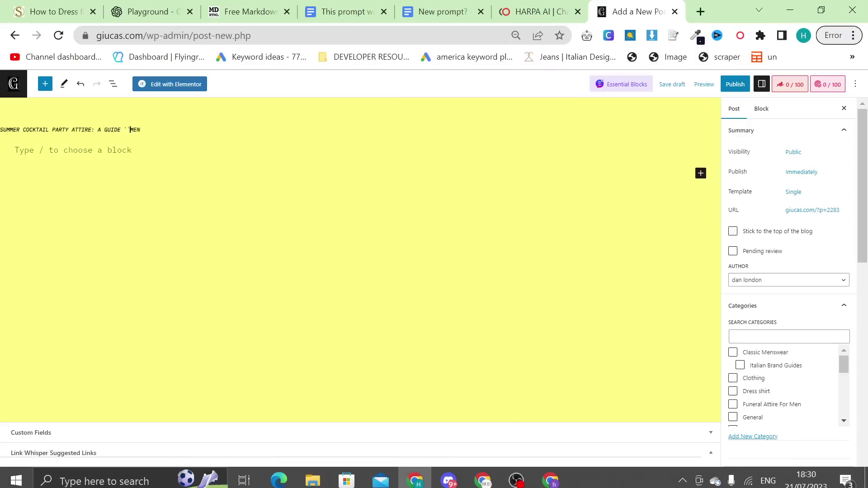
key("ctrl+a")
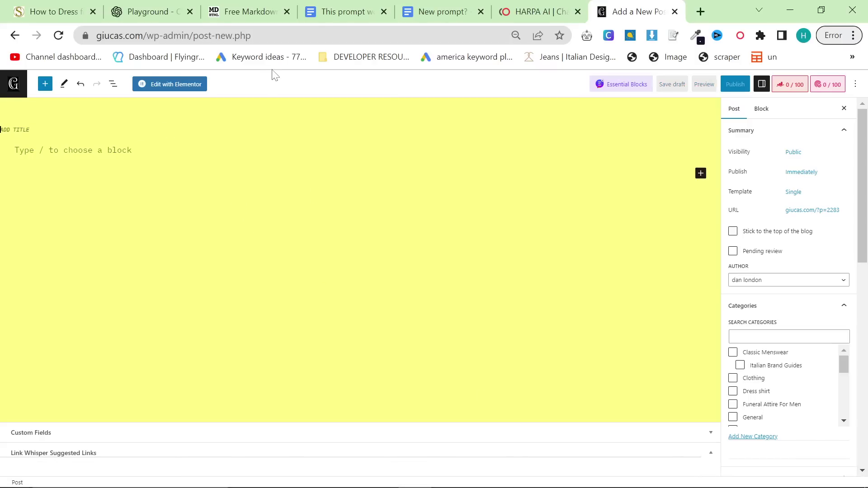
key("ctrl+v")
Step: Review the pasted article through its FAQ and publish 'Summer Cocktail Party Attire: A Guide for Men'
scroll(299, 260, "up", 6)
key("ctrl+Home")
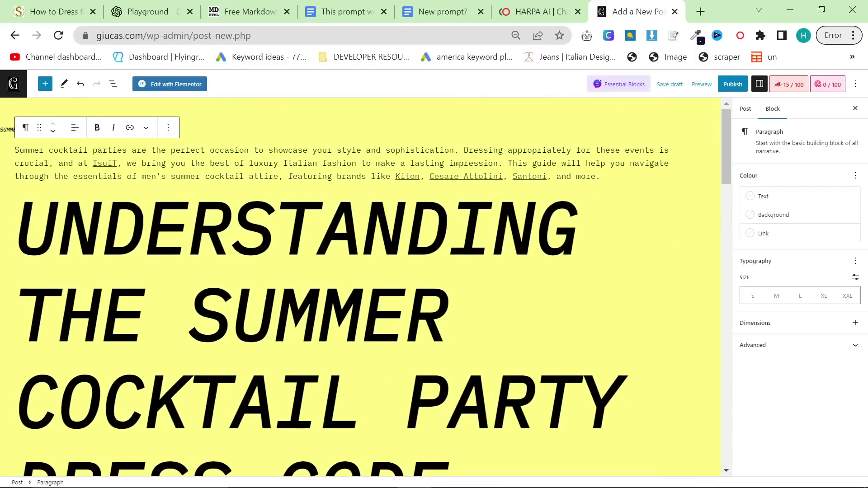
scroll(362, 285, "down", 6)
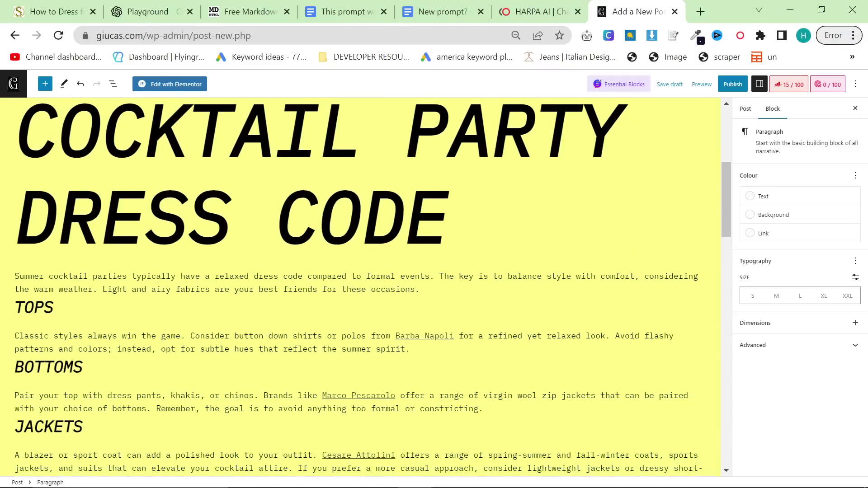
key("ctrl+Home")
left_click_drag(405, 226, 16, 174)
scroll(362, 285, "down", 20)
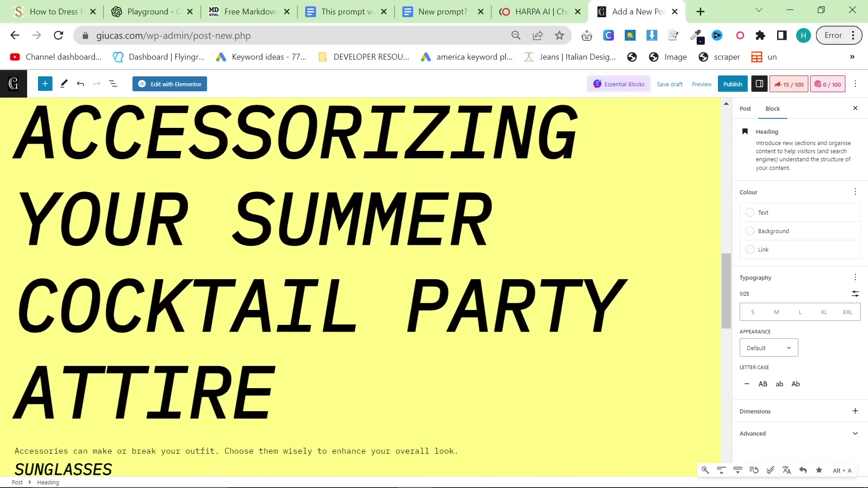
scroll(362, 285, "down", 4)
scroll(361, 285, "up", 7)
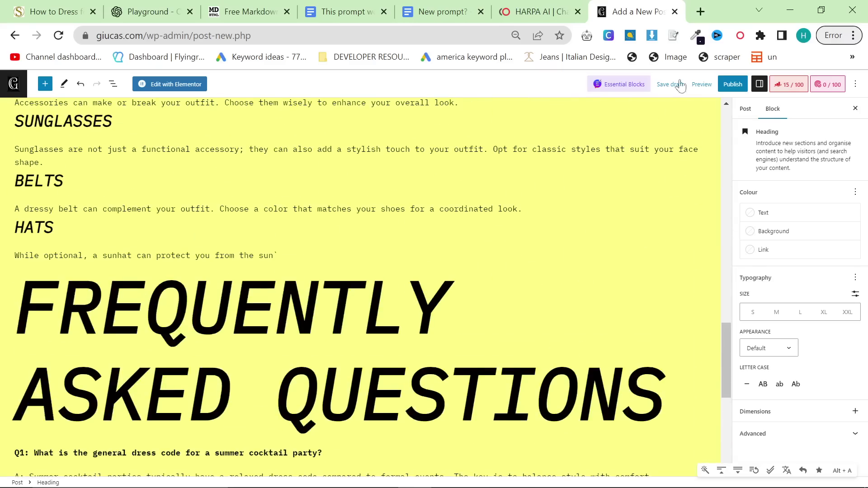
left_click(732, 84)
left_click(771, 85)
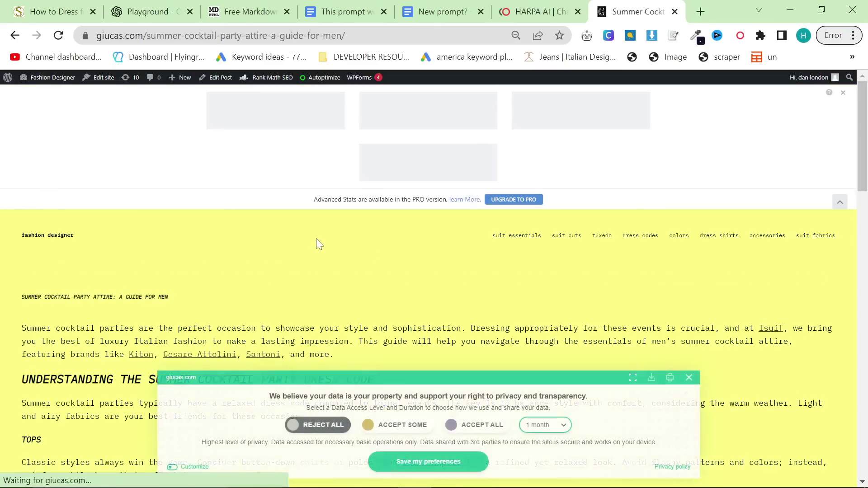
Step: Check the live post down to the FAQ's stray ```html marker and close the cookie banner
scroll(316, 240, "down", 8)
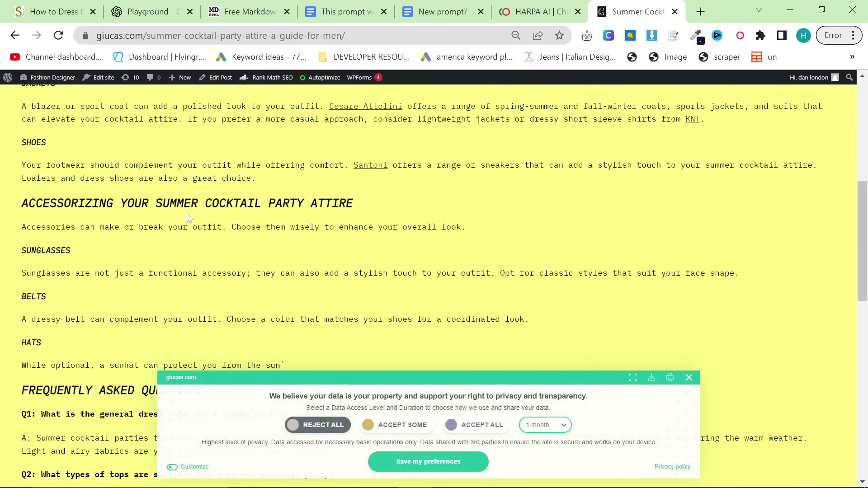
scroll(191, 216, "down", 8)
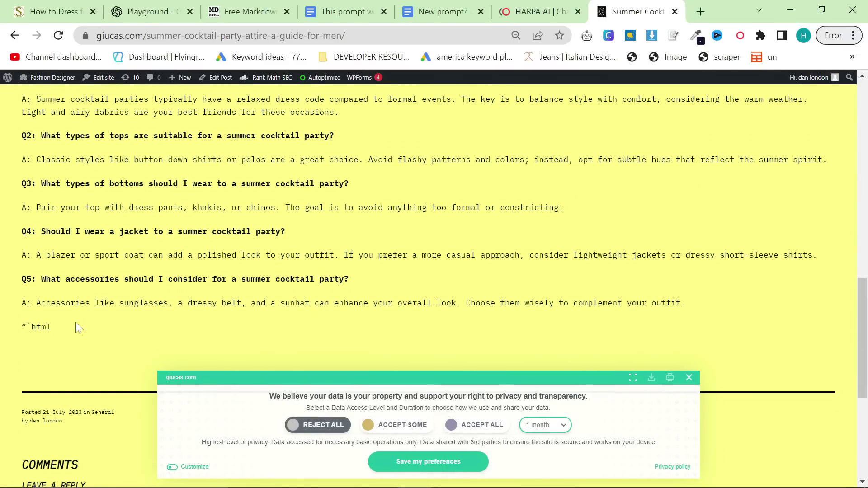
left_click_drag(68, 332, 3, 328)
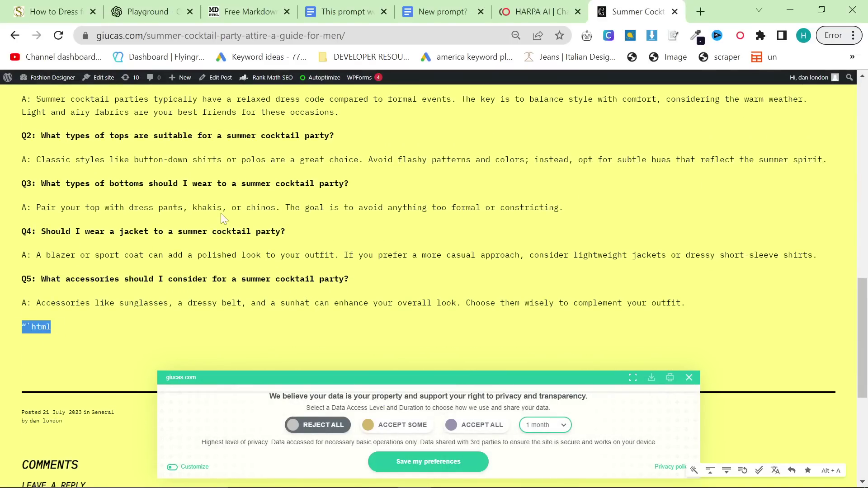
left_click(688, 377)
scroll(549, 337, "up", 20)
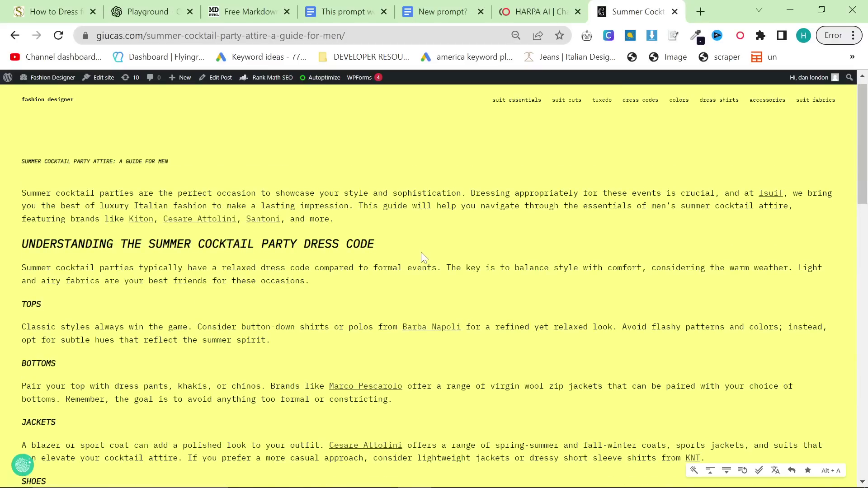